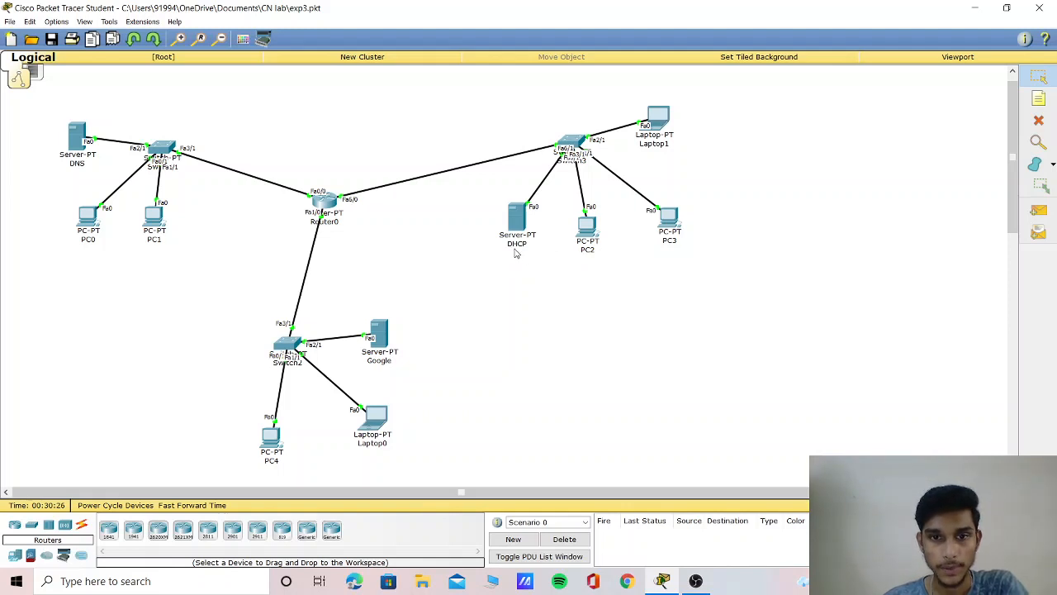
left_click(516, 248)
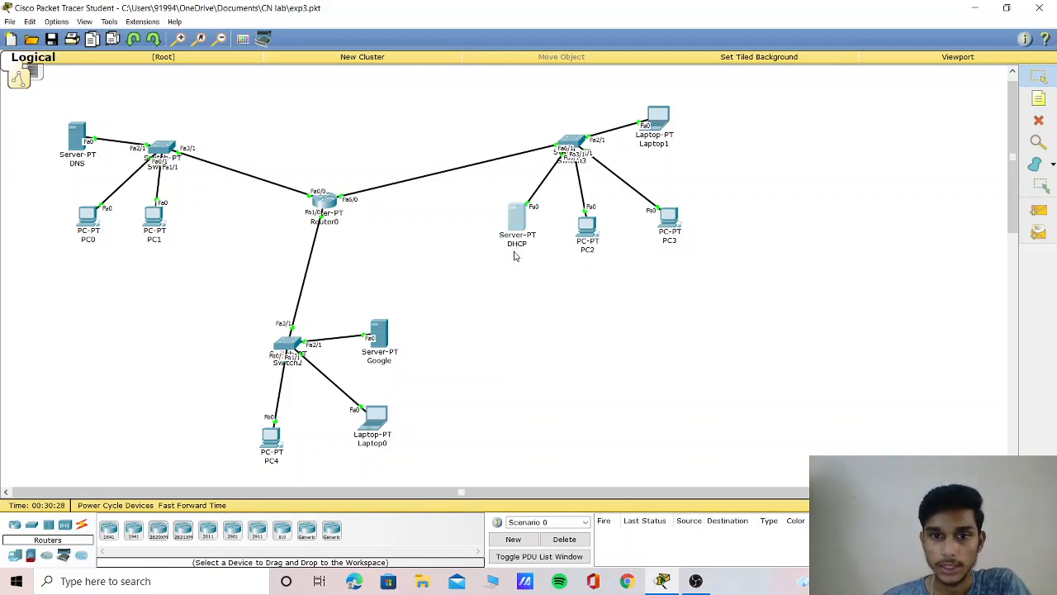
left_click(537, 284)
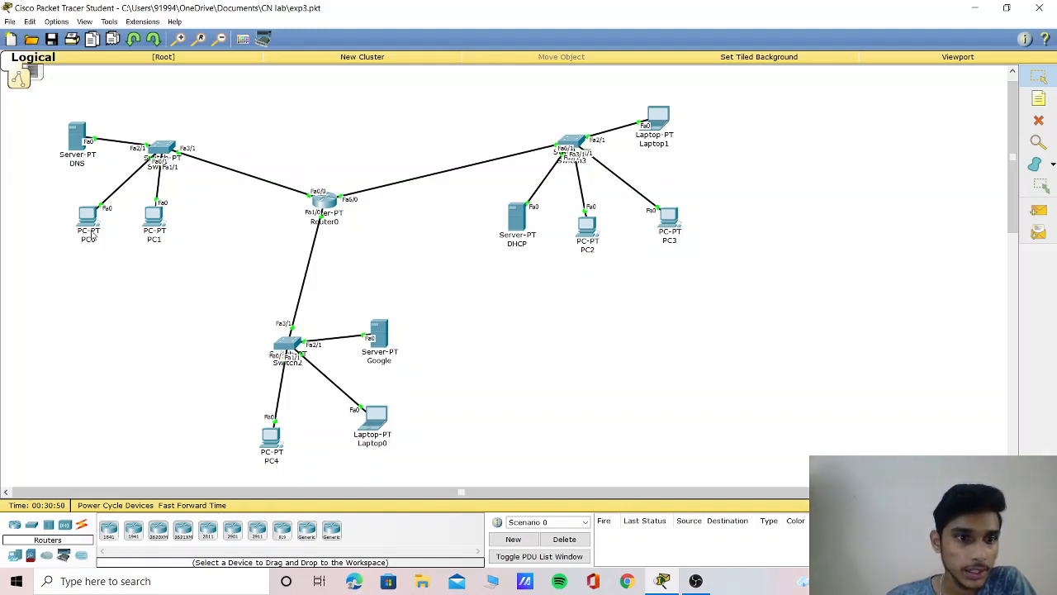
Review PC0's IP configuration, including its IP address, subnet mask, default gateway and DNS server, and close its window
left_click(86, 219)
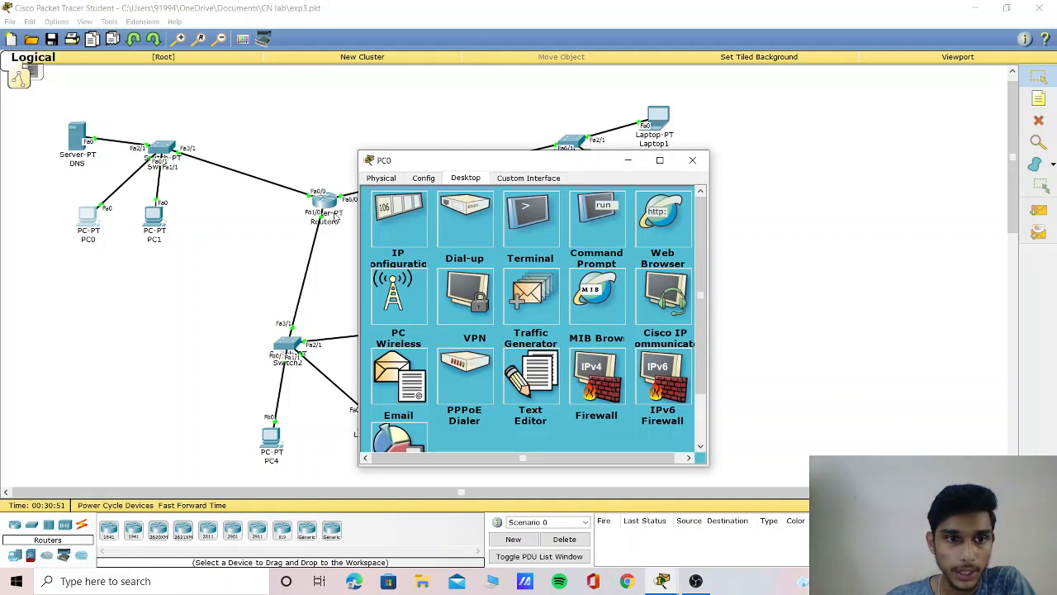
left_click(393, 219)
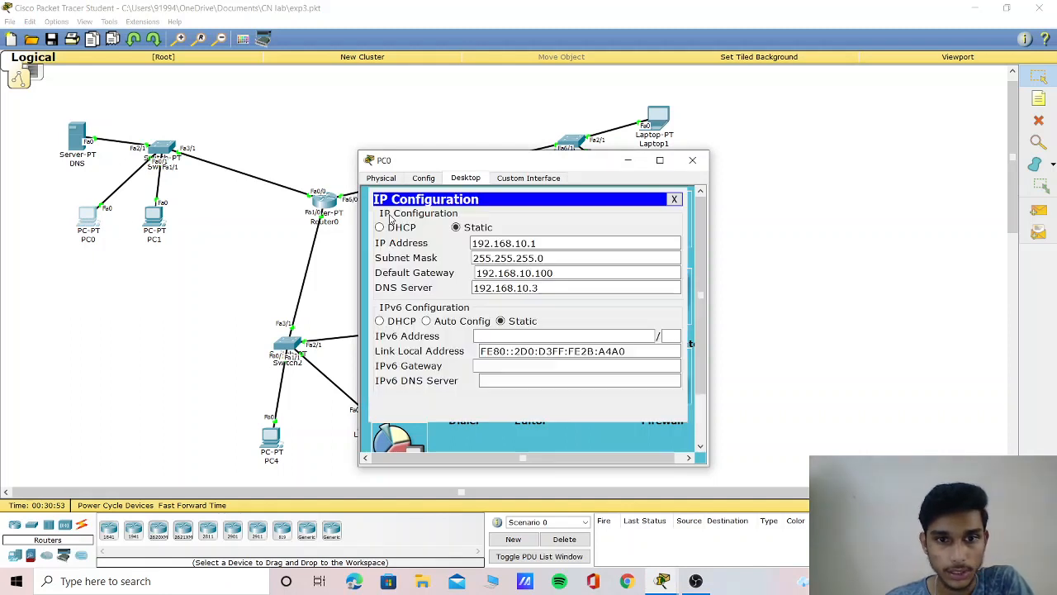
left_click(493, 244)
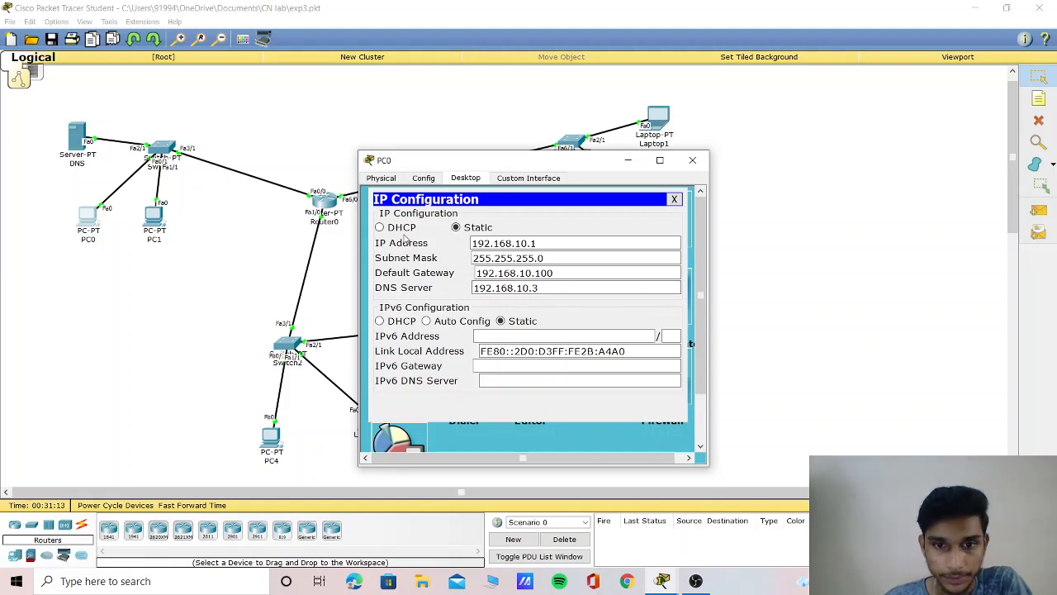
left_click(692, 160)
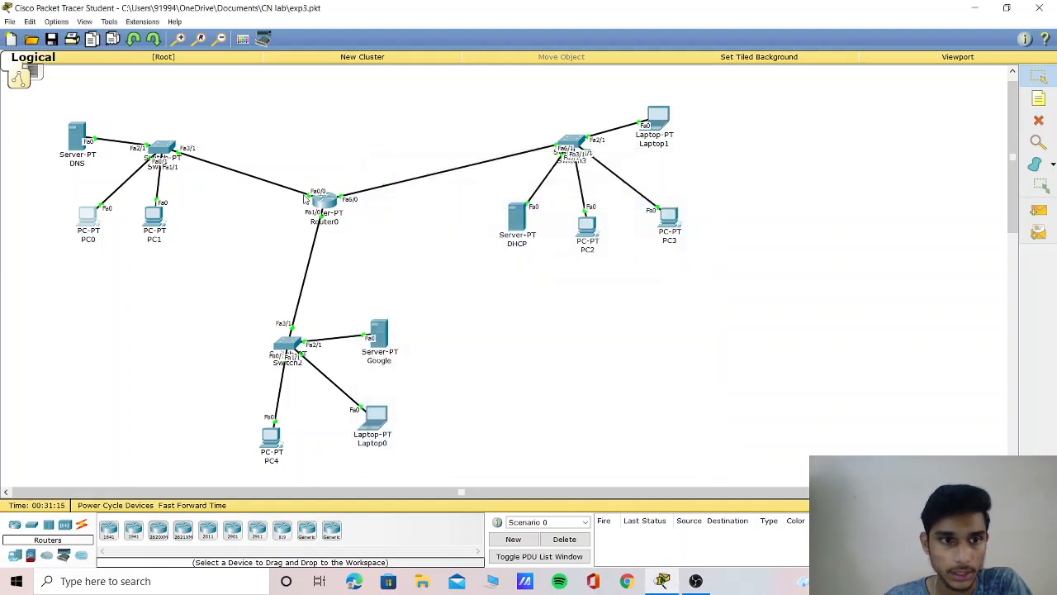
Review the DNS server's static IP address, subnet mask and default gateway in its IP configuration, and close its window
left_click(80, 140)
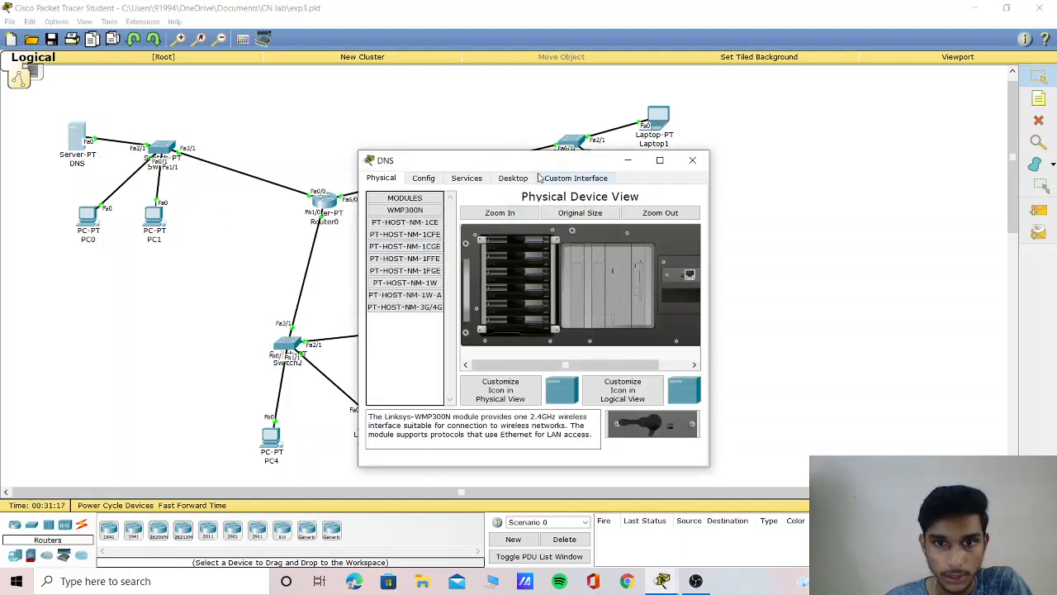
left_click(513, 178)
left_click(396, 207)
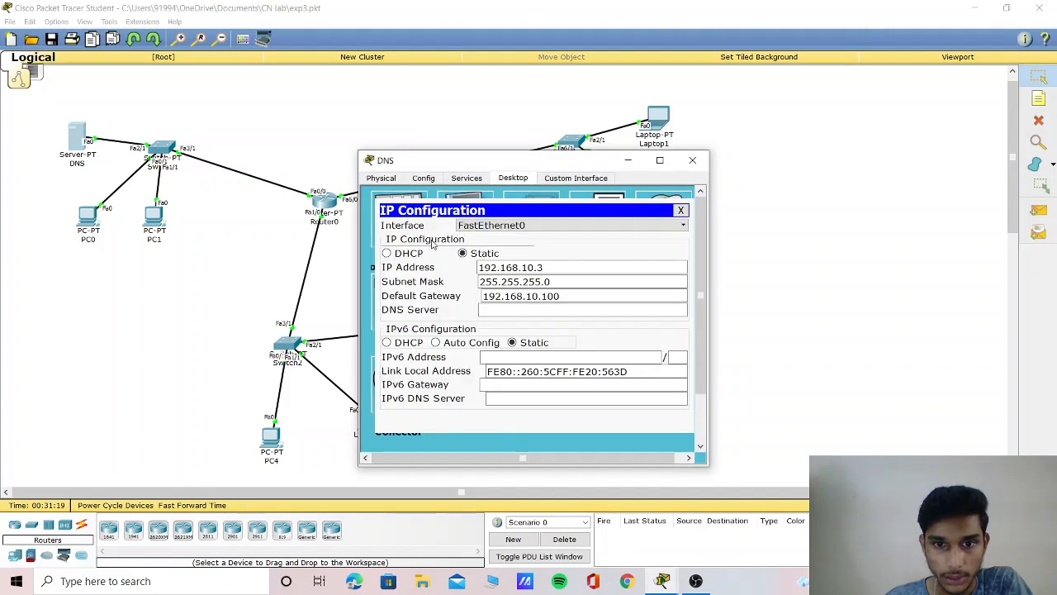
left_click(540, 267)
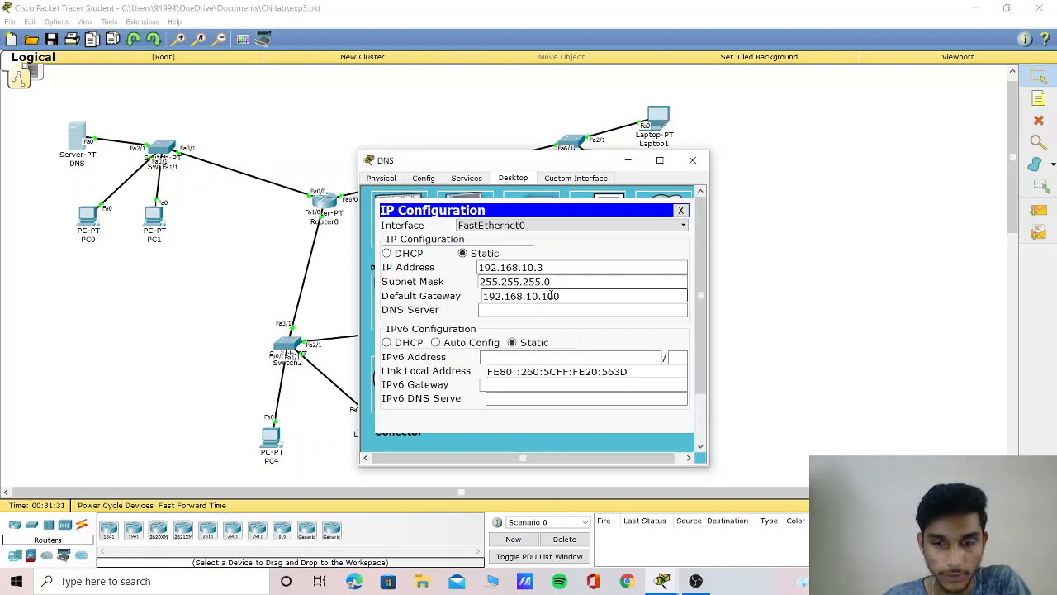
left_click(697, 165)
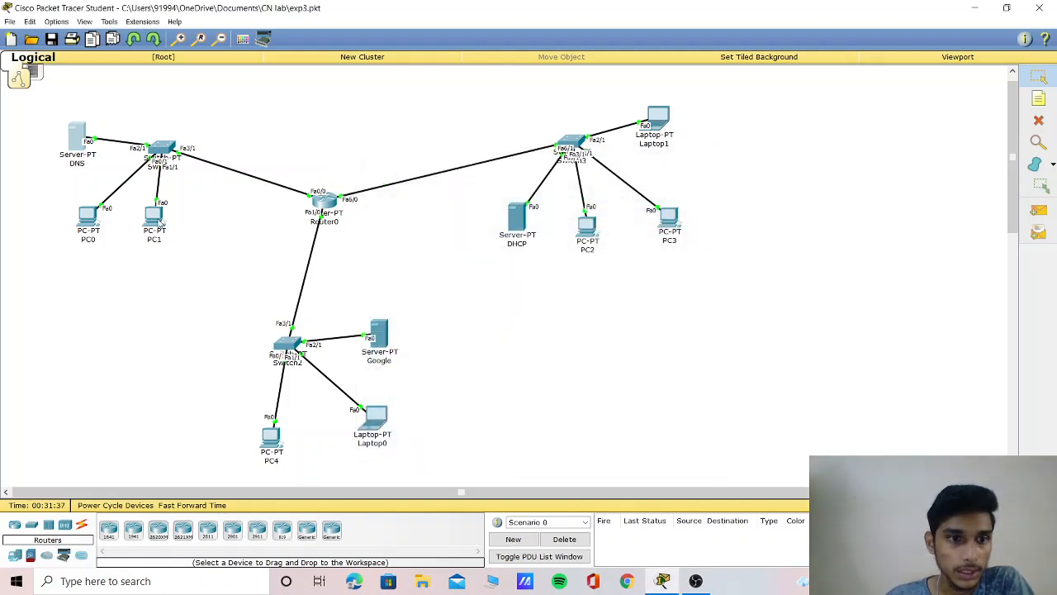
Check PC1's IP address, subnet mask and default gateway in its IP configuration, and close its window
left_click_drag(164, 222, 161, 228)
left_click(464, 178)
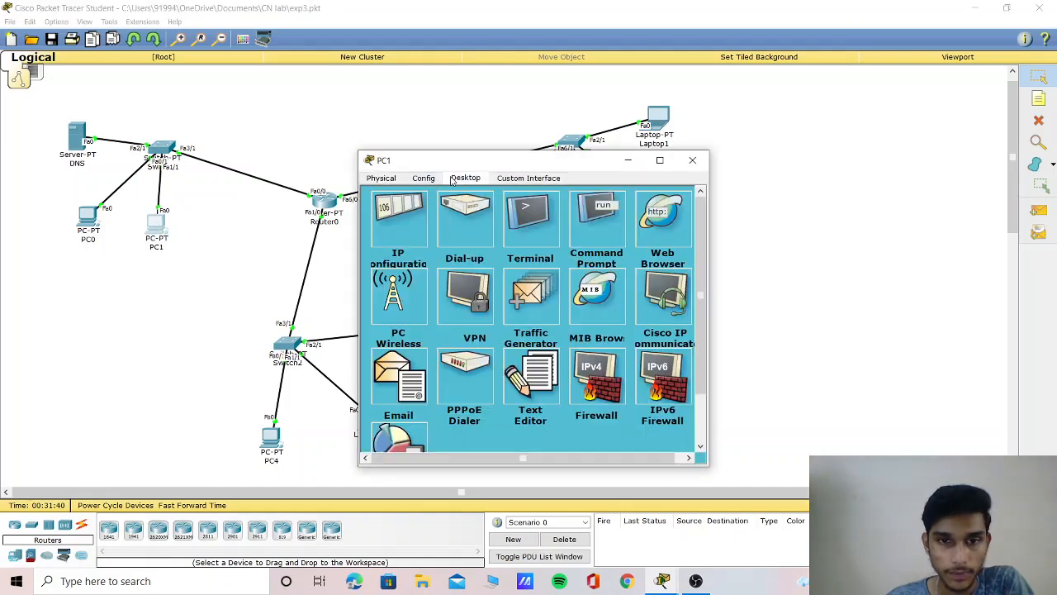
left_click(392, 225)
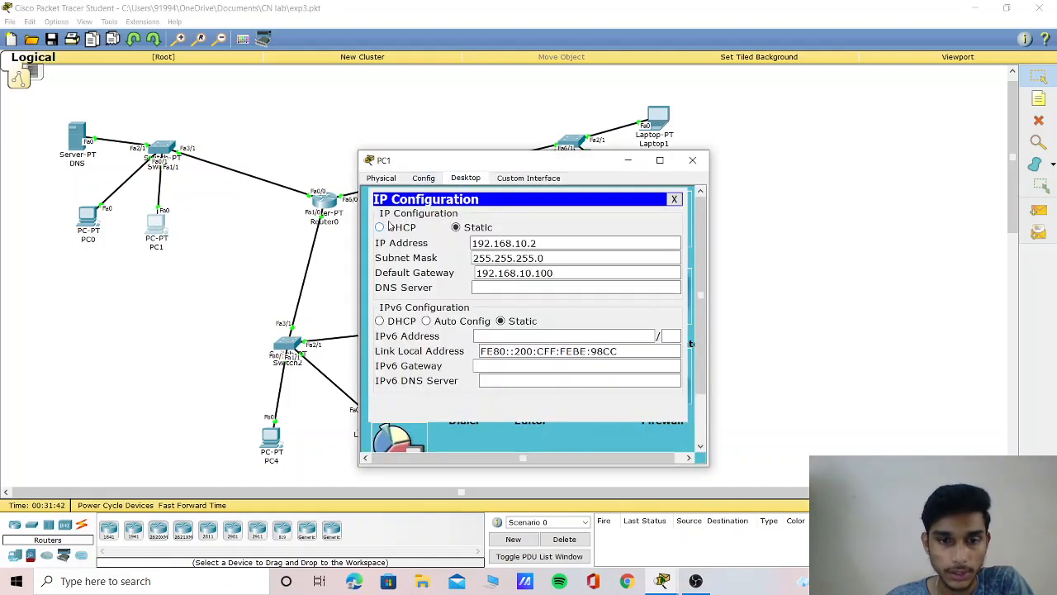
left_click(483, 256)
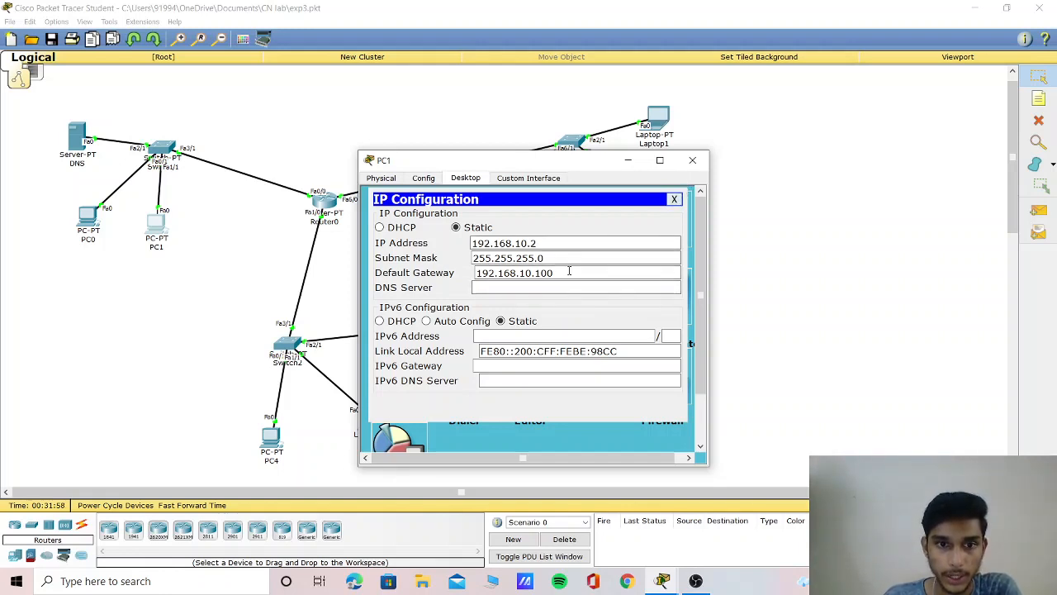
left_click(674, 201)
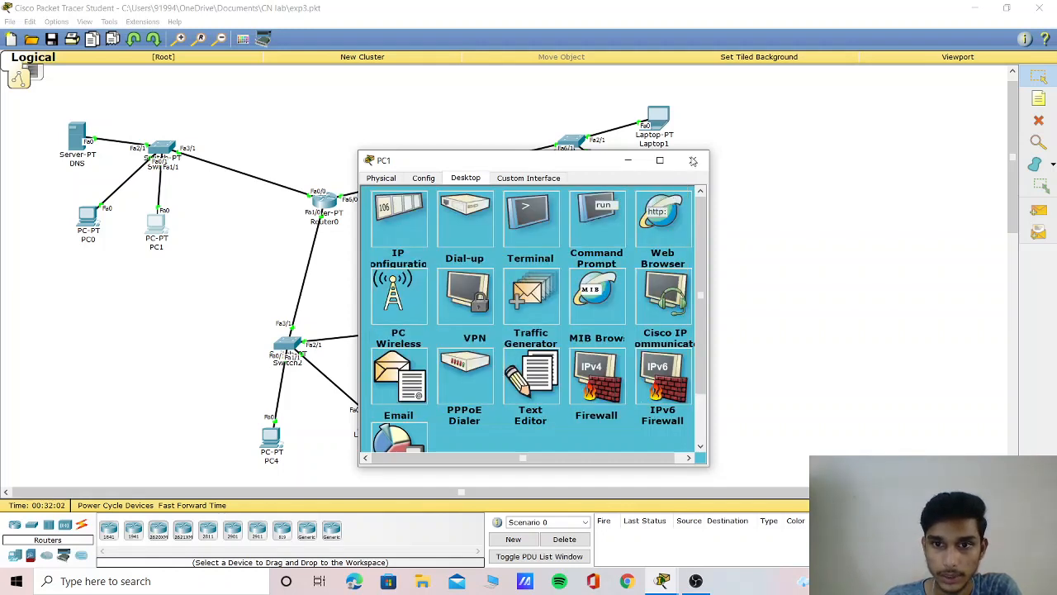
left_click(692, 160)
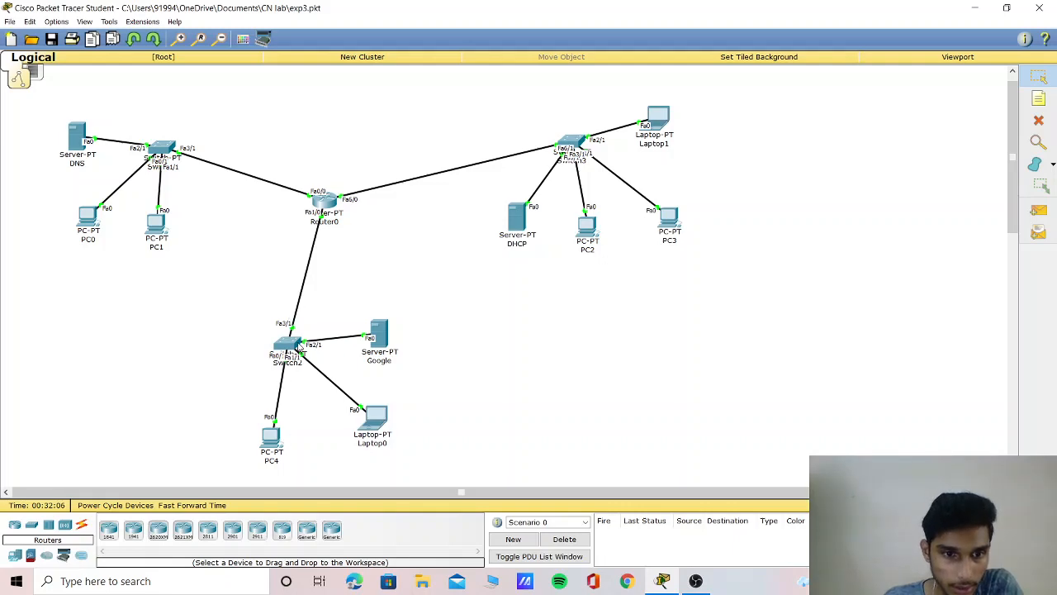
Check the Google server's IP configuration on FastEthernet0 and close its window
left_click(380, 338)
left_click(399, 213)
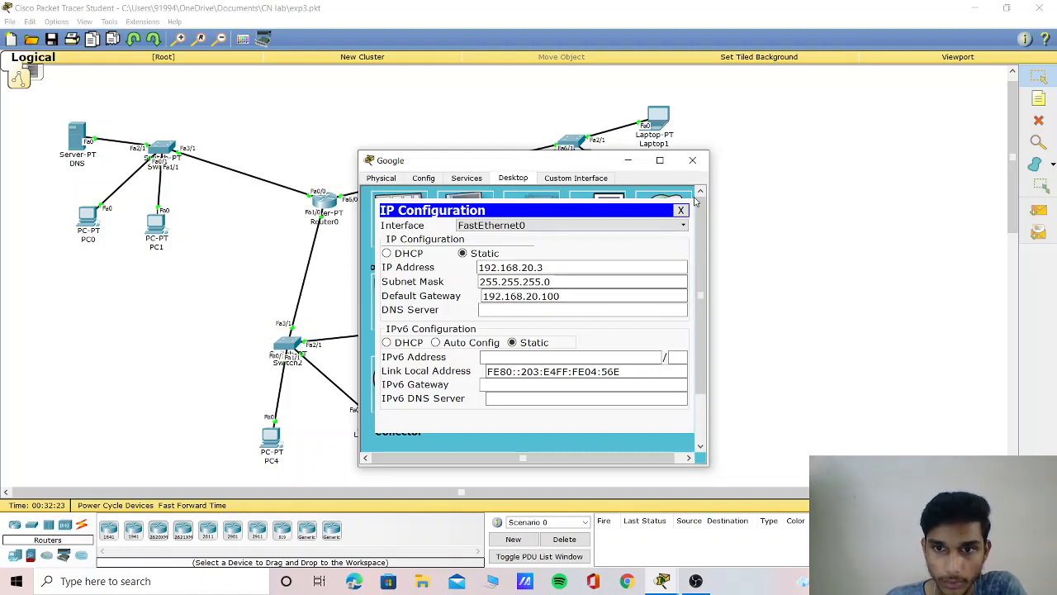
left_click(692, 161)
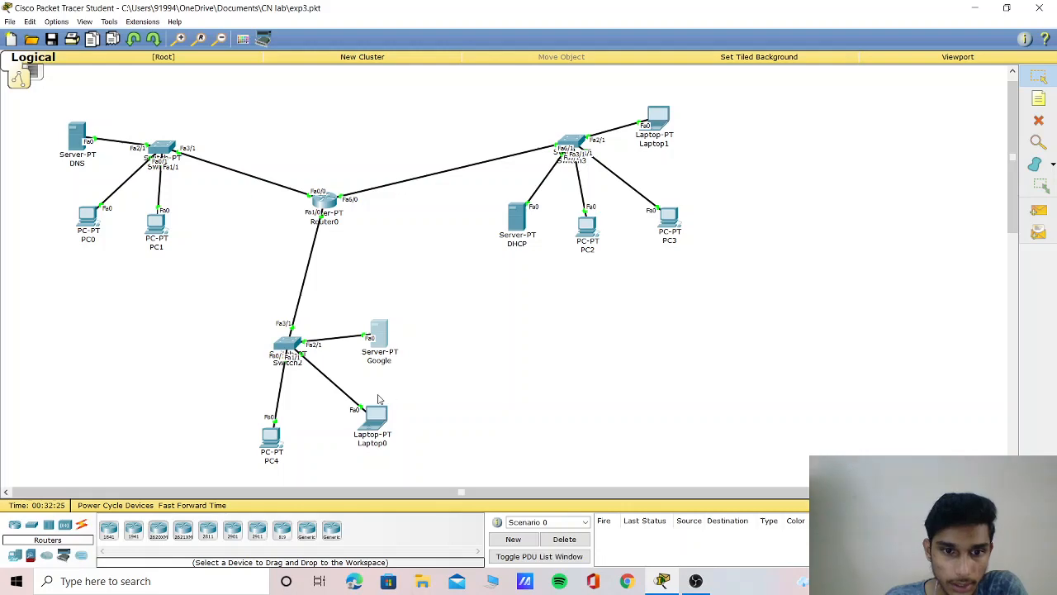
Check PC4's IP configuration, including its default gateway and DNS server, and close its window
left_click(269, 443)
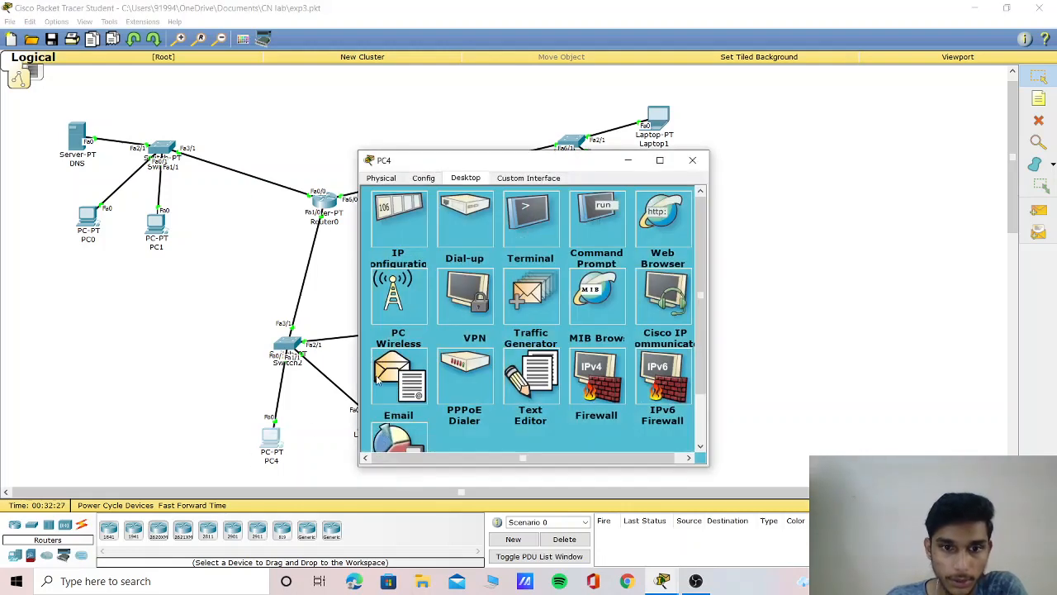
left_click(398, 225)
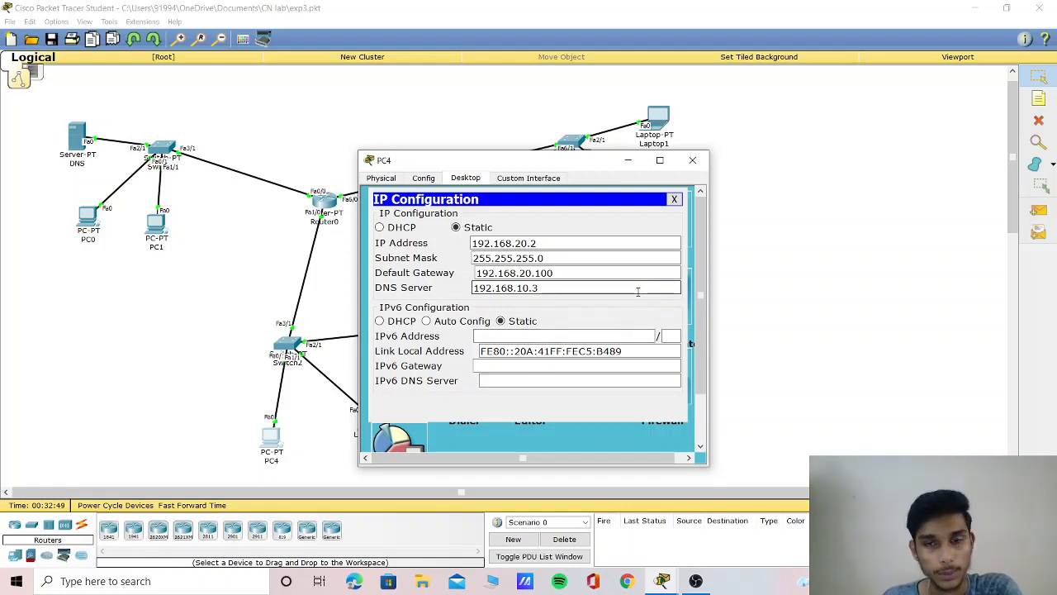
left_click(692, 159)
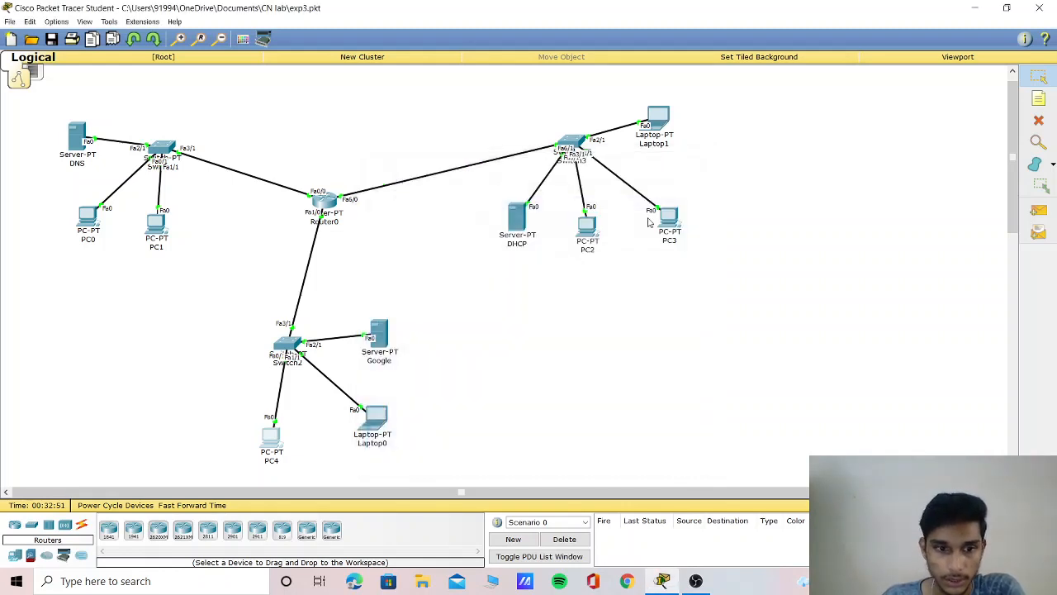
Review Laptop0's IP address, subnet mask and default gateway in its IP configuration, and close its window
left_click(369, 421)
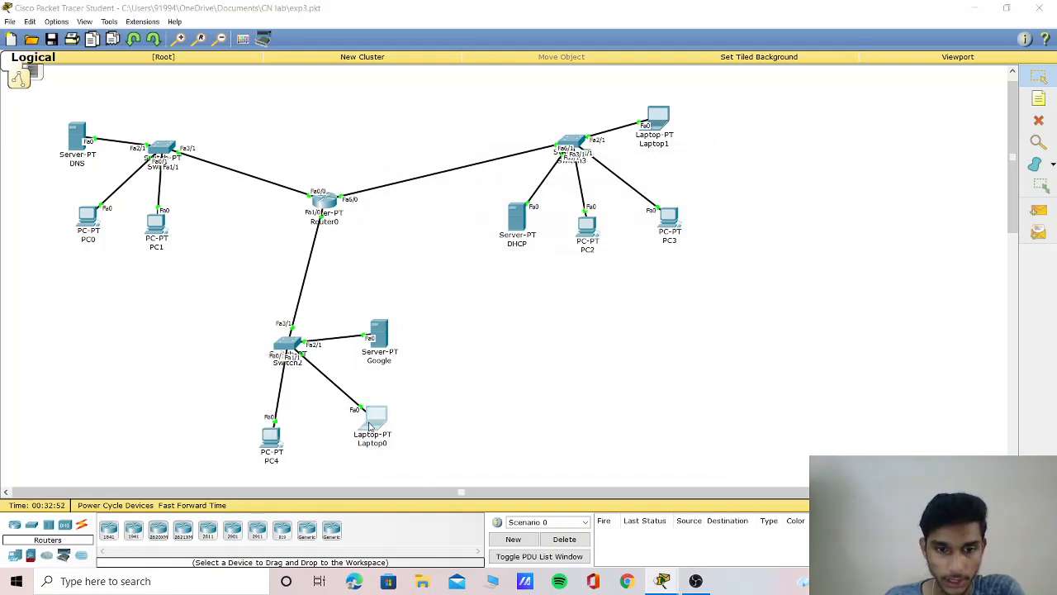
left_click(462, 179)
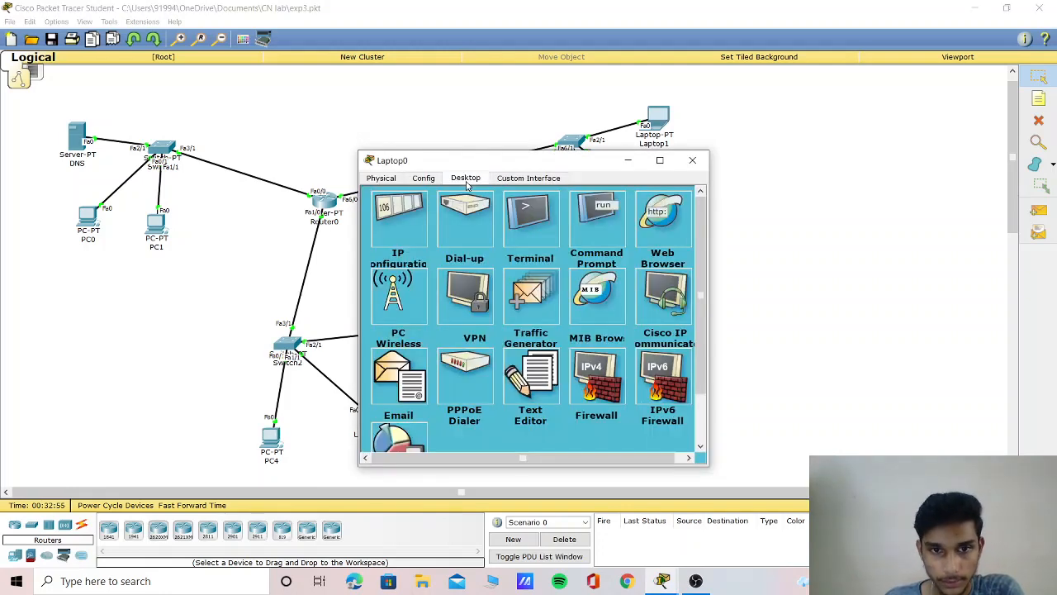
left_click(400, 239)
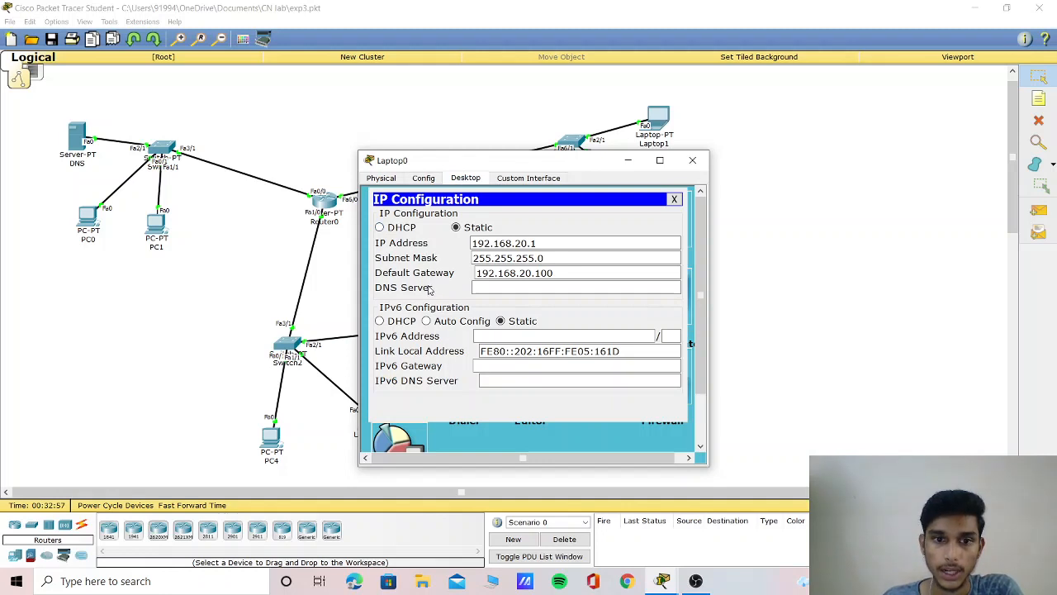
left_click(509, 243)
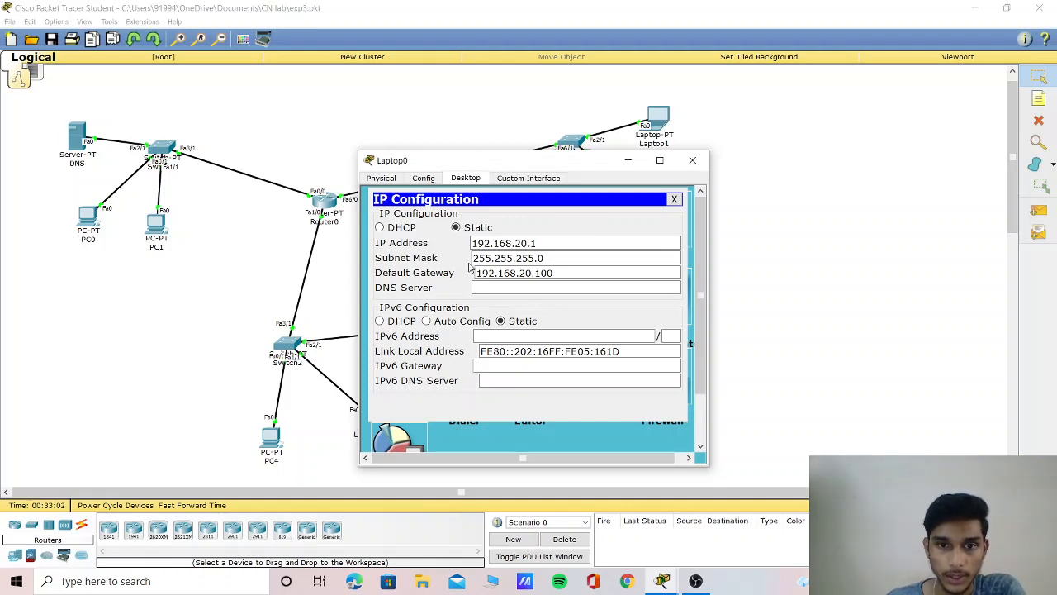
left_click(518, 259)
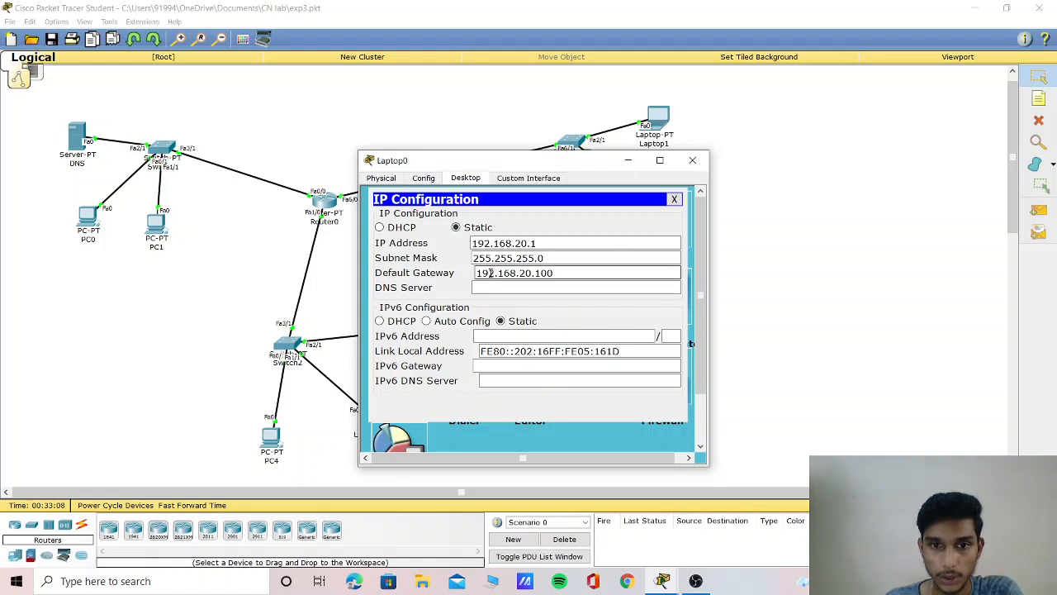
left_click(692, 160)
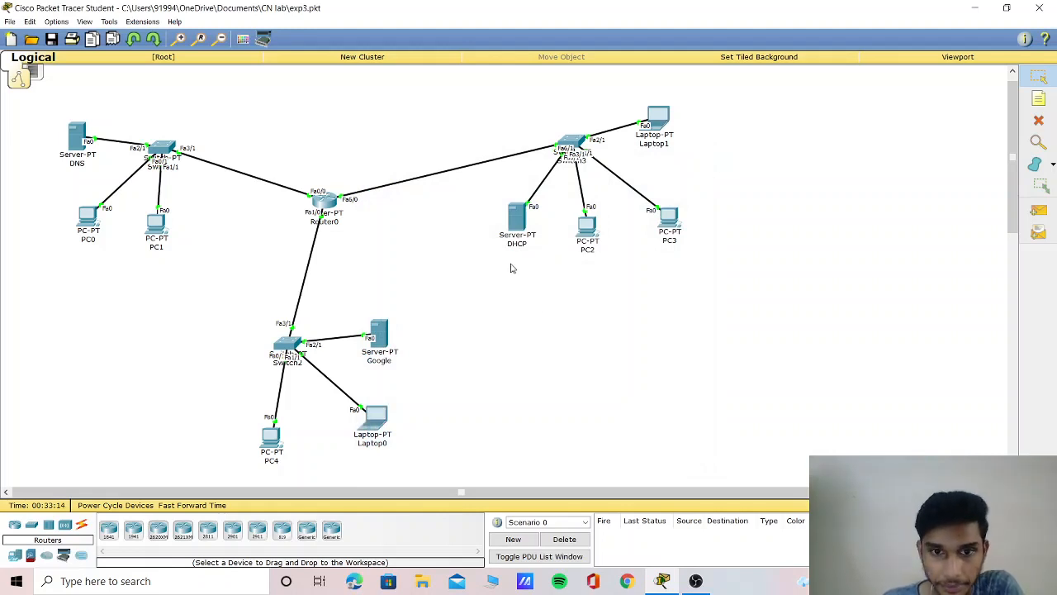
Review the DHCP server's static IP address, subnet mask and default gateway, and close its window
mouse_move(518, 229)
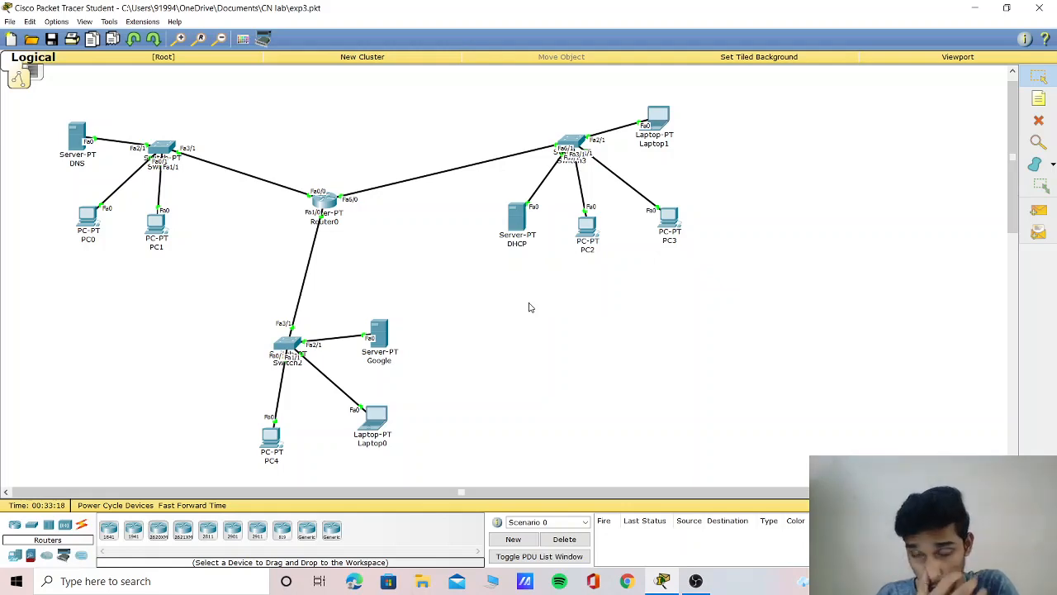
left_click(520, 226)
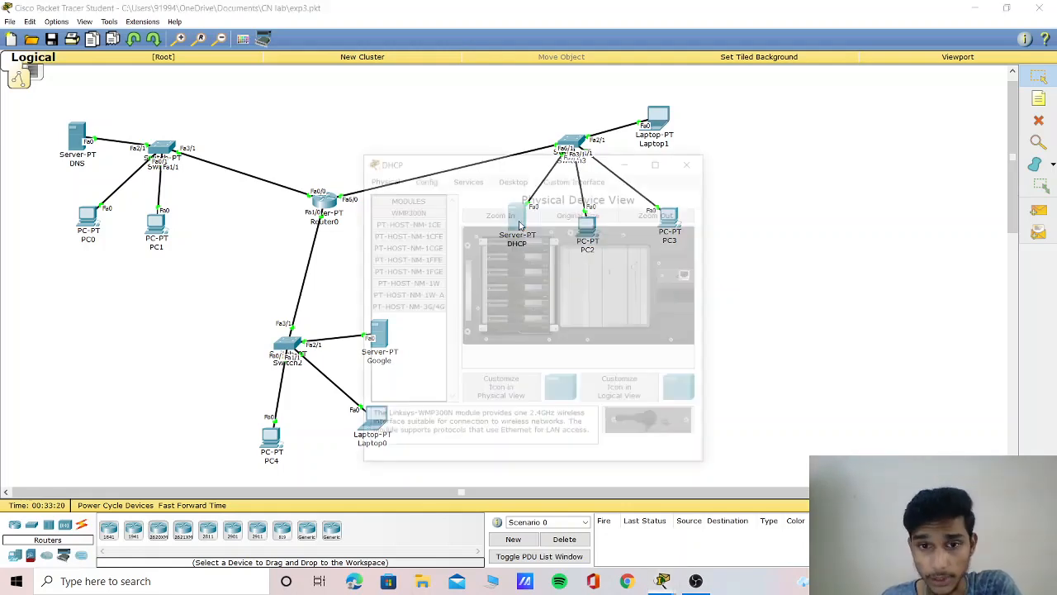
left_click(521, 178)
left_click(391, 238)
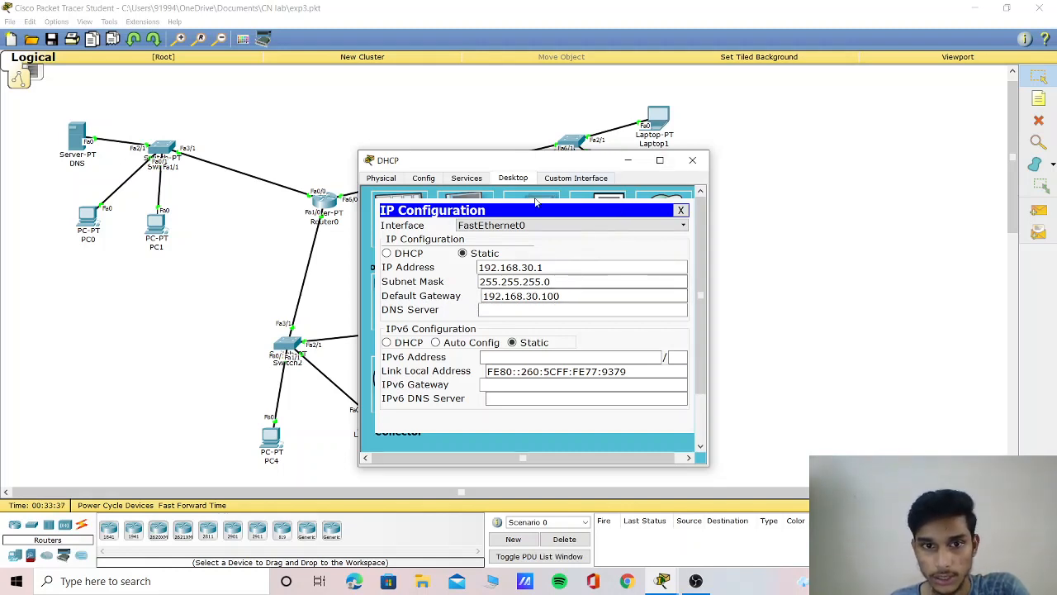
left_click(681, 212)
left_click(692, 160)
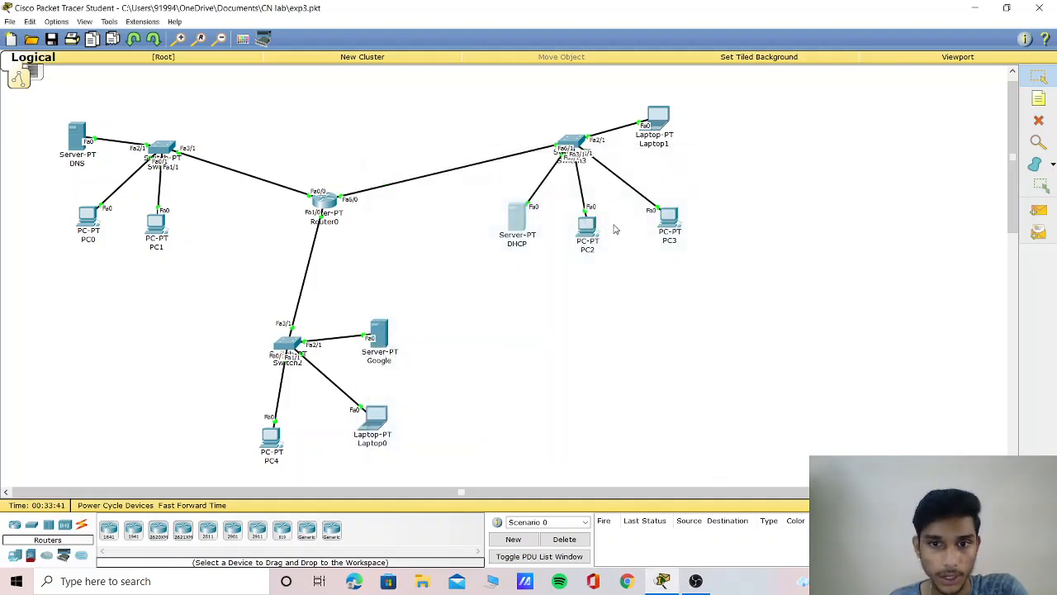
Check the IP settings that PC2 receives through DHCP and close its window
left_click(587, 225)
left_click(467, 182)
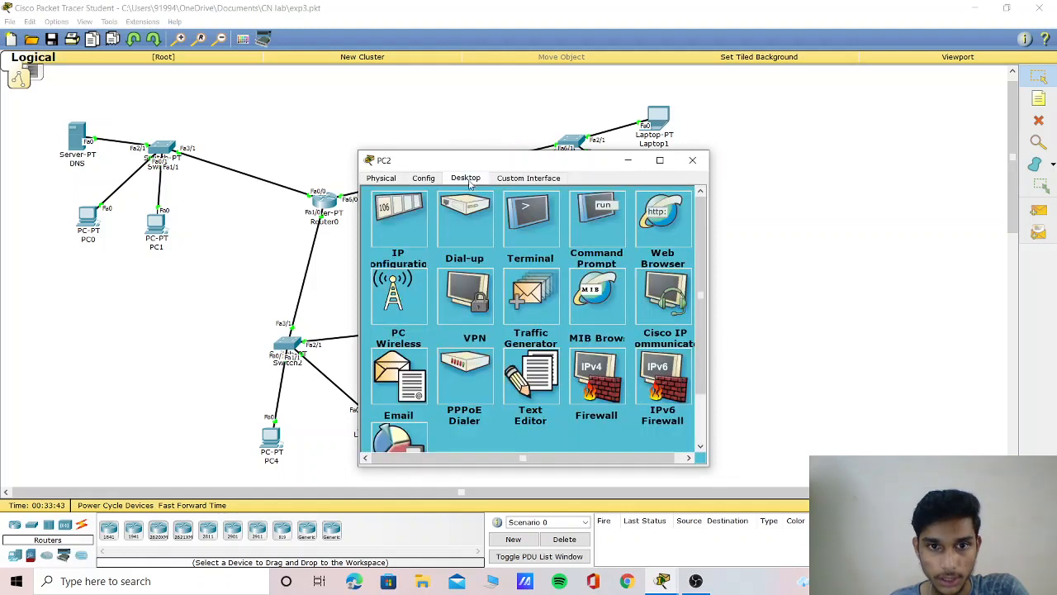
left_click(401, 216)
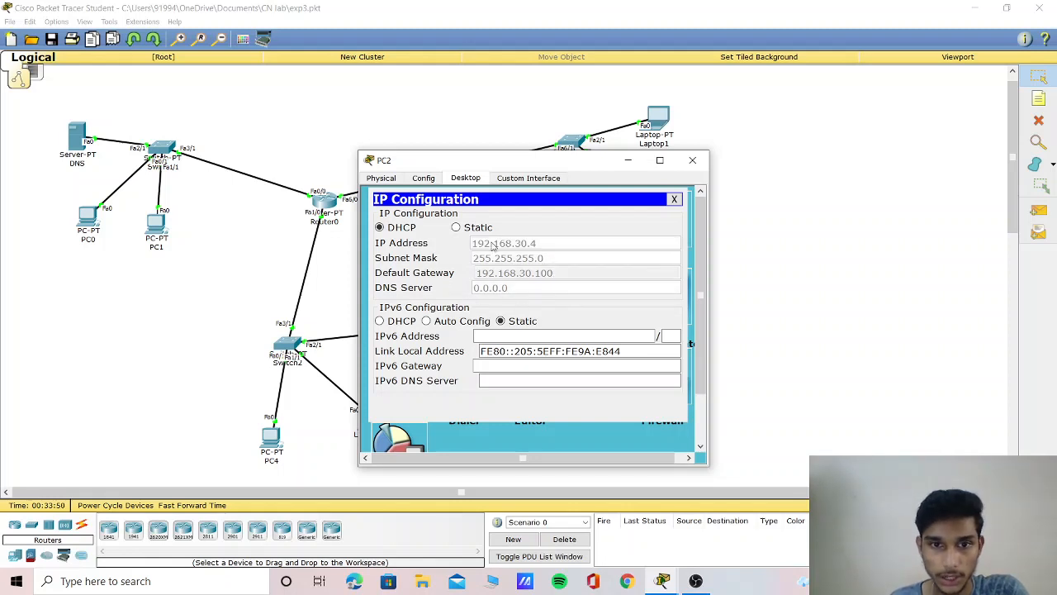
left_click(692, 161)
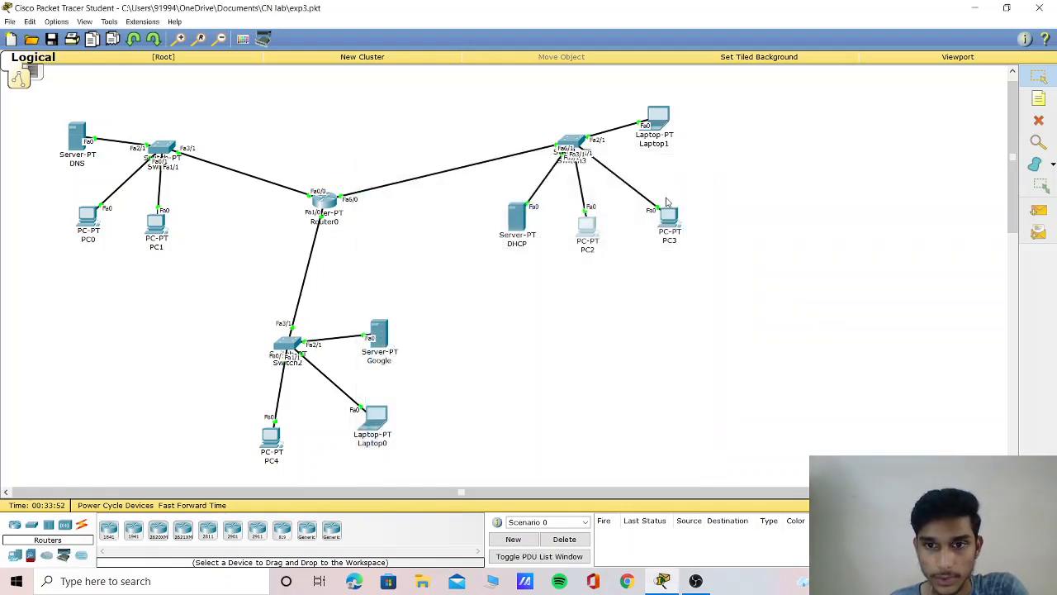
Check the IP settings that PC3 receives through DHCP and close its window
left_click(669, 215)
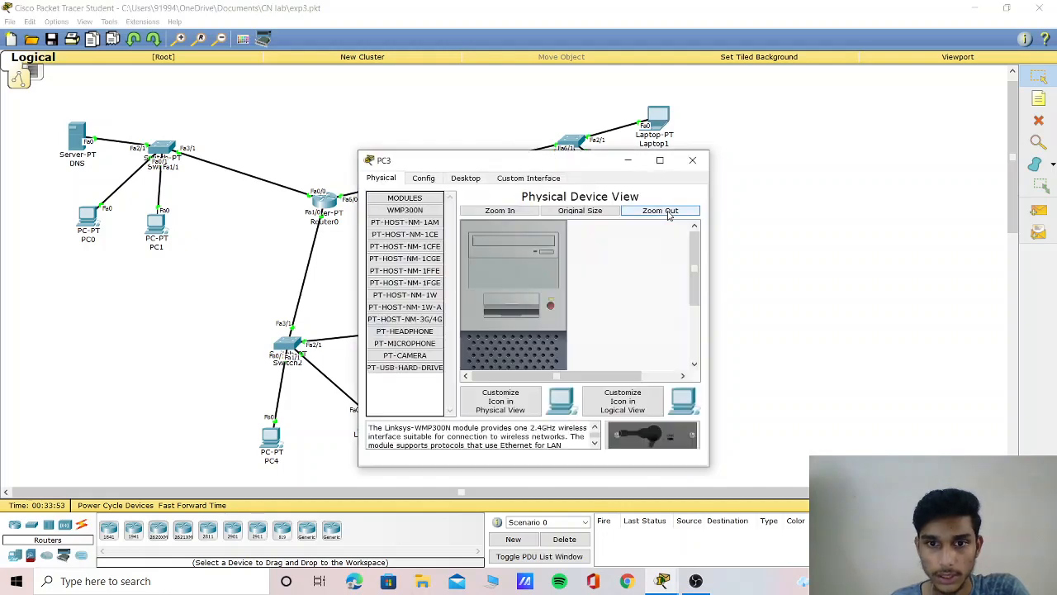
left_click(465, 178)
left_click(416, 216)
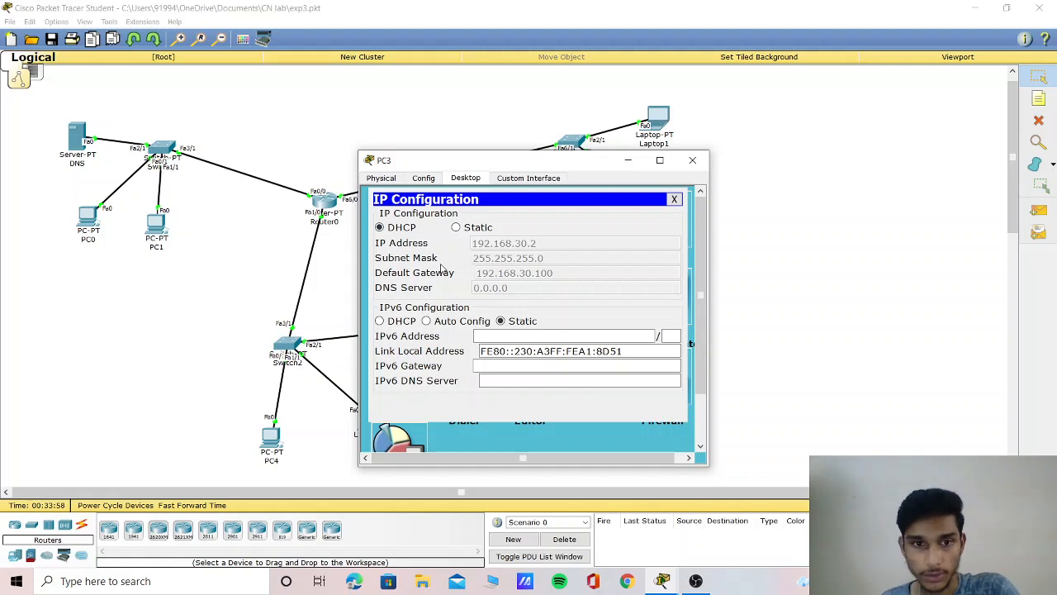
left_click(692, 161)
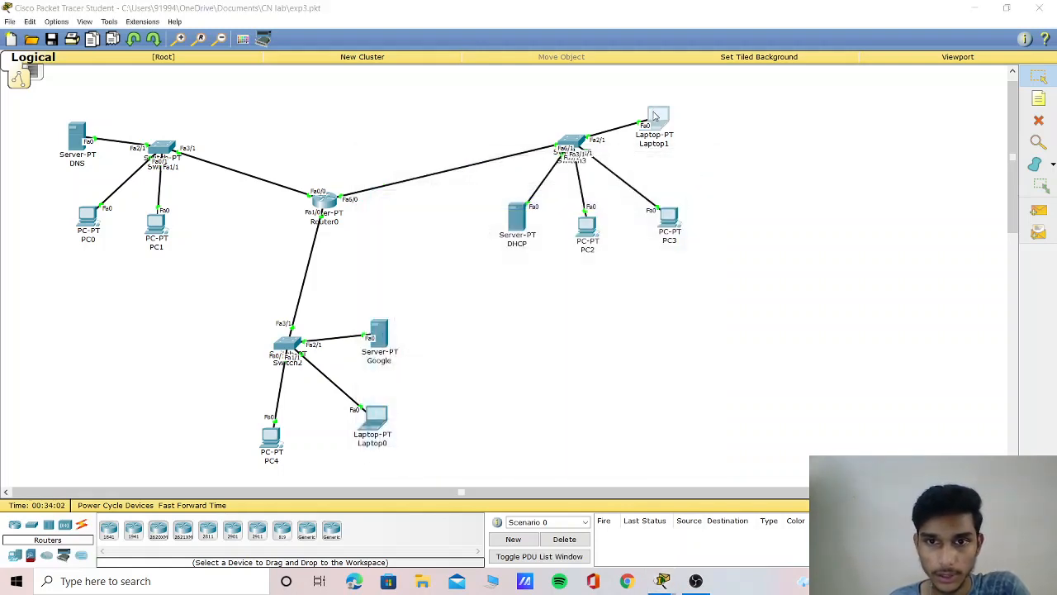
Review Laptop1's DHCP-assigned IP address, subnet mask and default gateway, and close its window
left_click(657, 118)
left_click(467, 179)
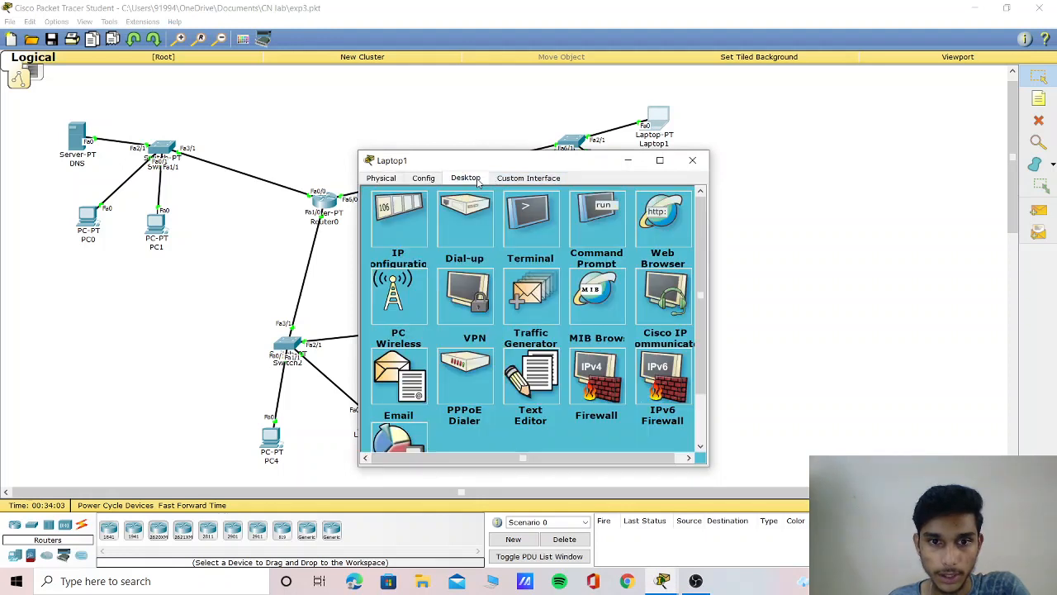
left_click(399, 217)
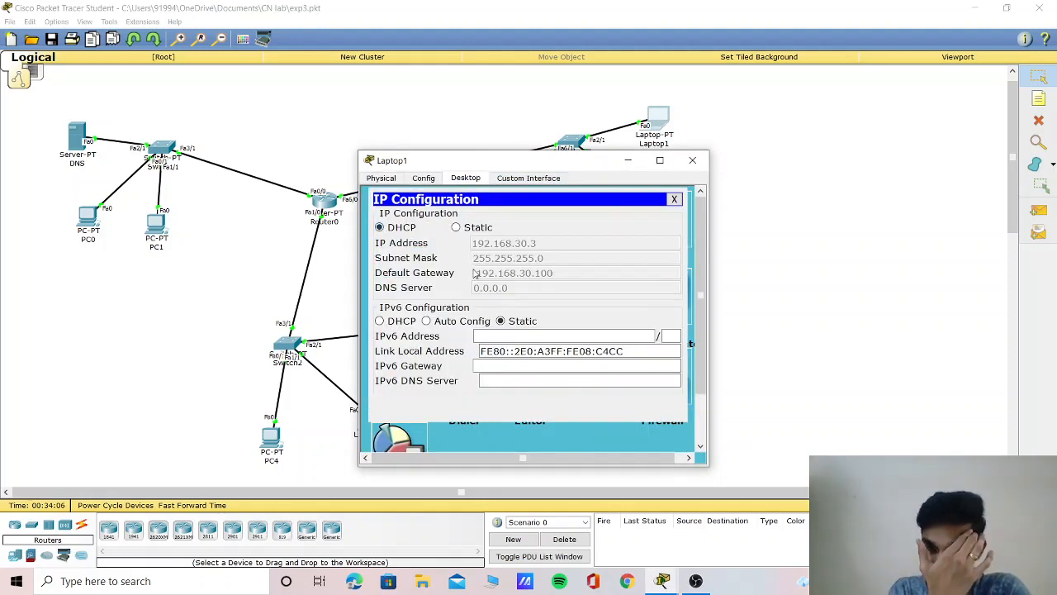
left_click(693, 161)
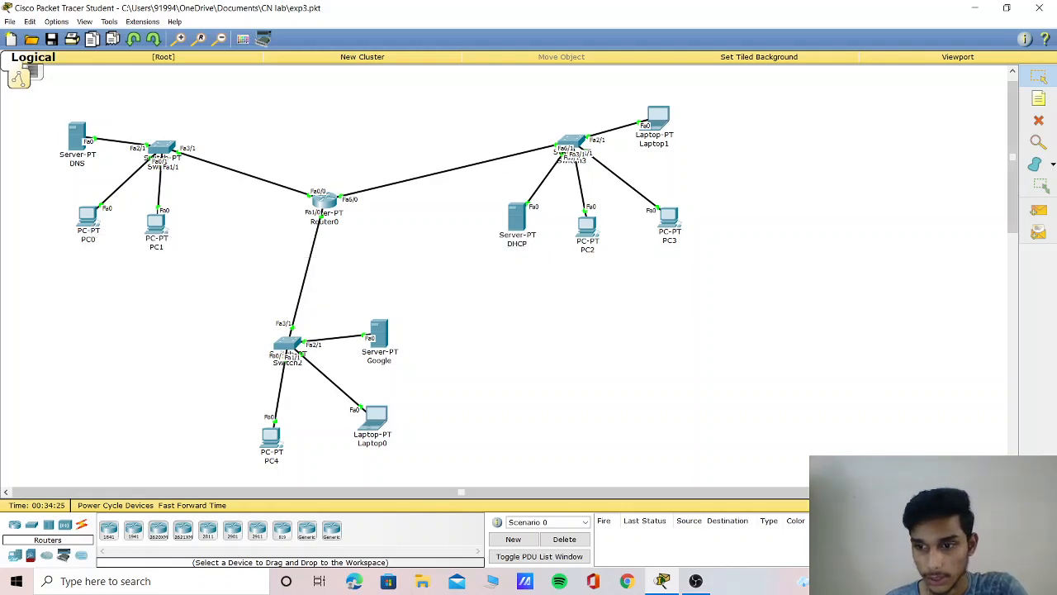
left_click(1038, 520)
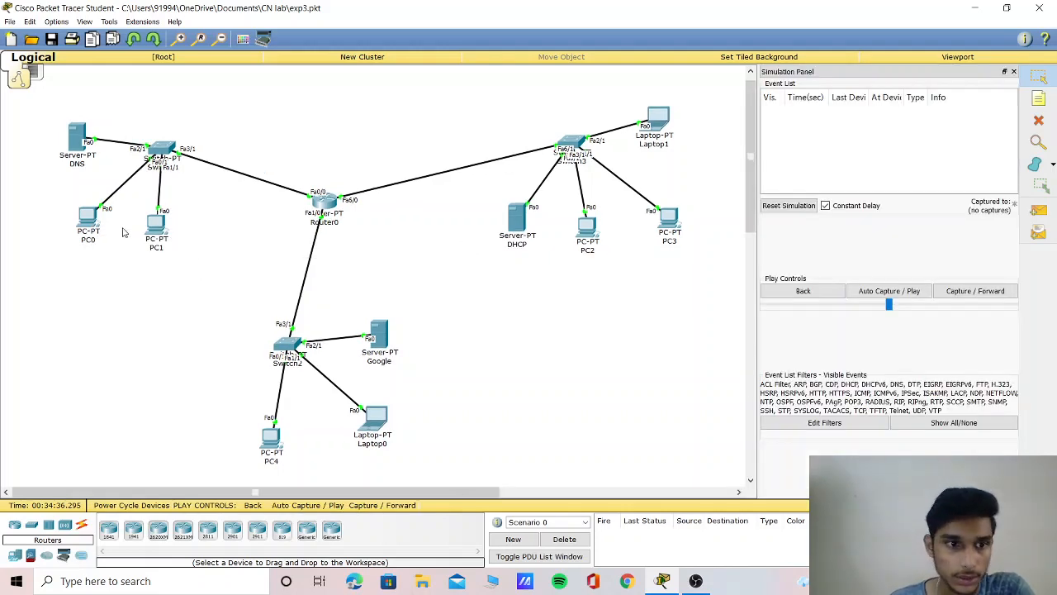
left_click(85, 217)
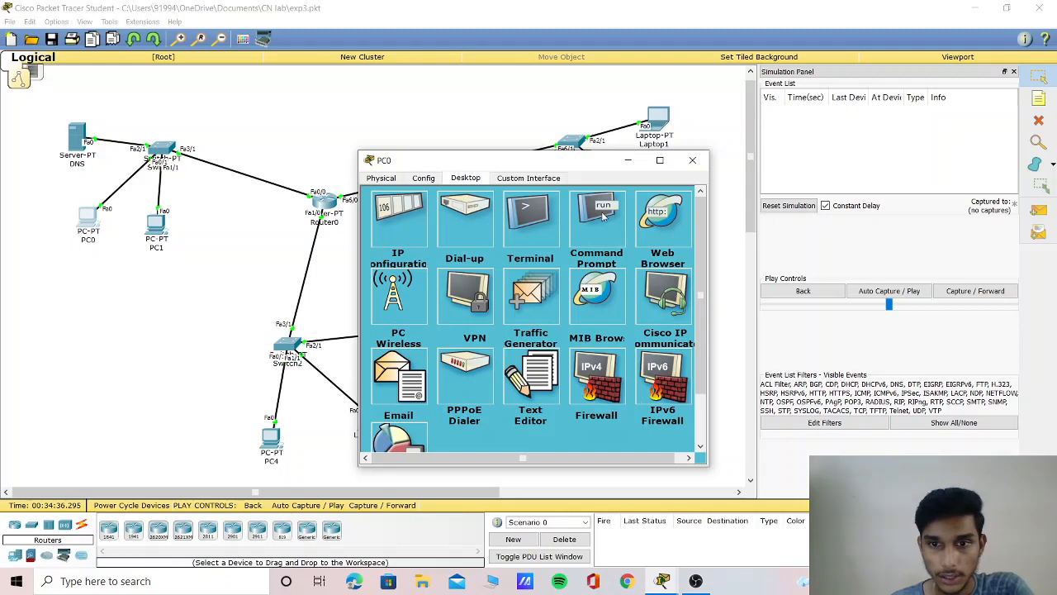
left_click(660, 222)
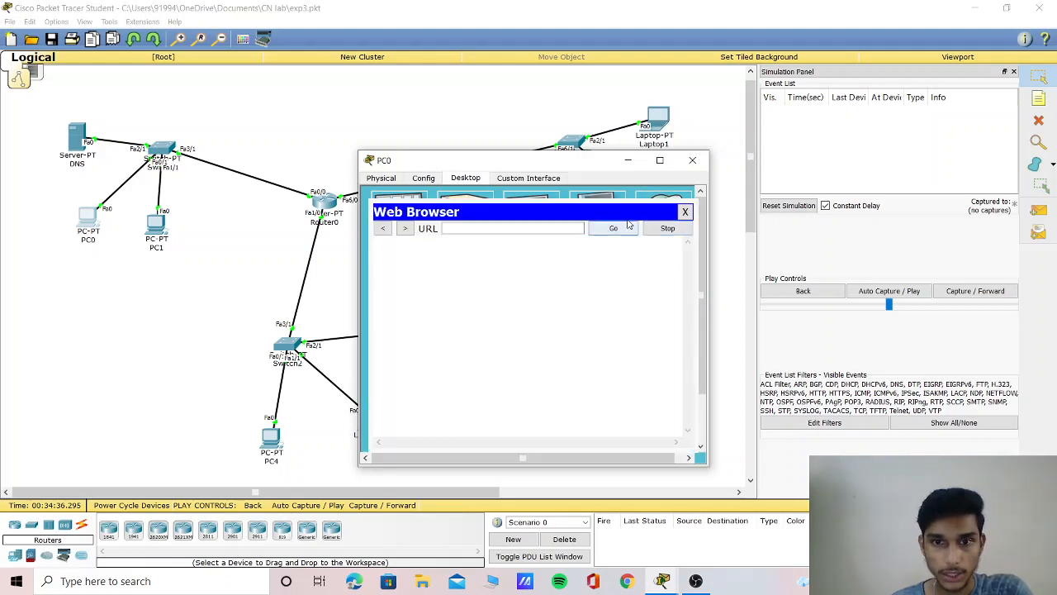
left_click(692, 160)
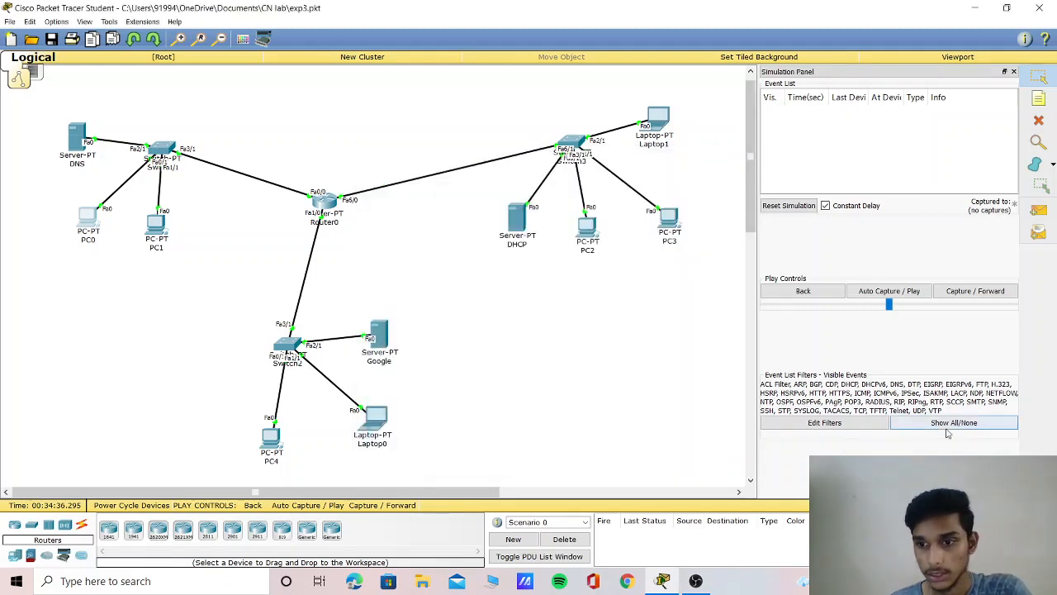
left_click(1022, 519)
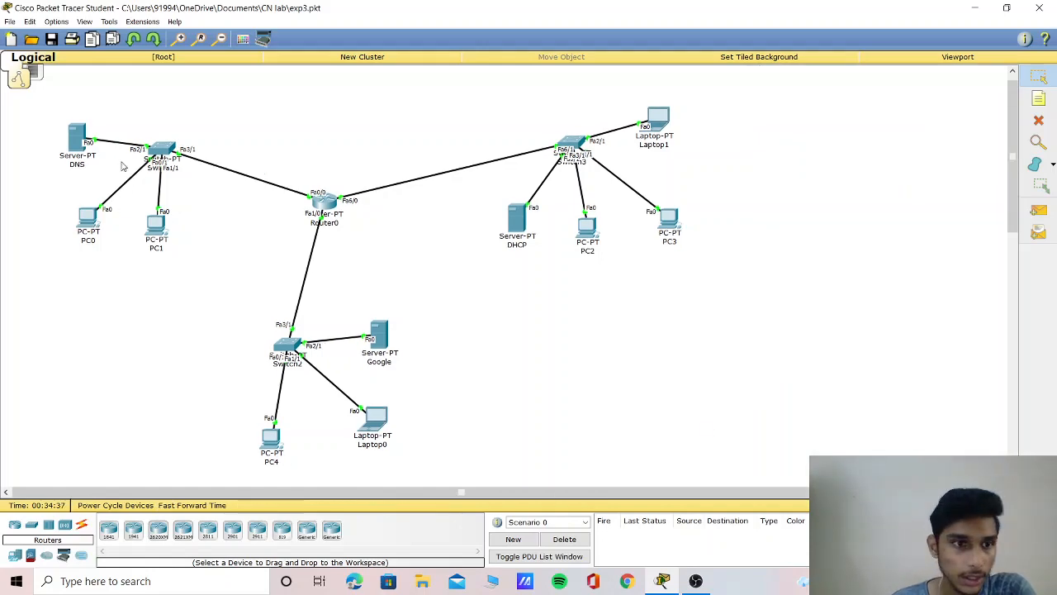
Review the DNS server's global settings and its DNS service state and resource records, and close its window
left_click(77, 142)
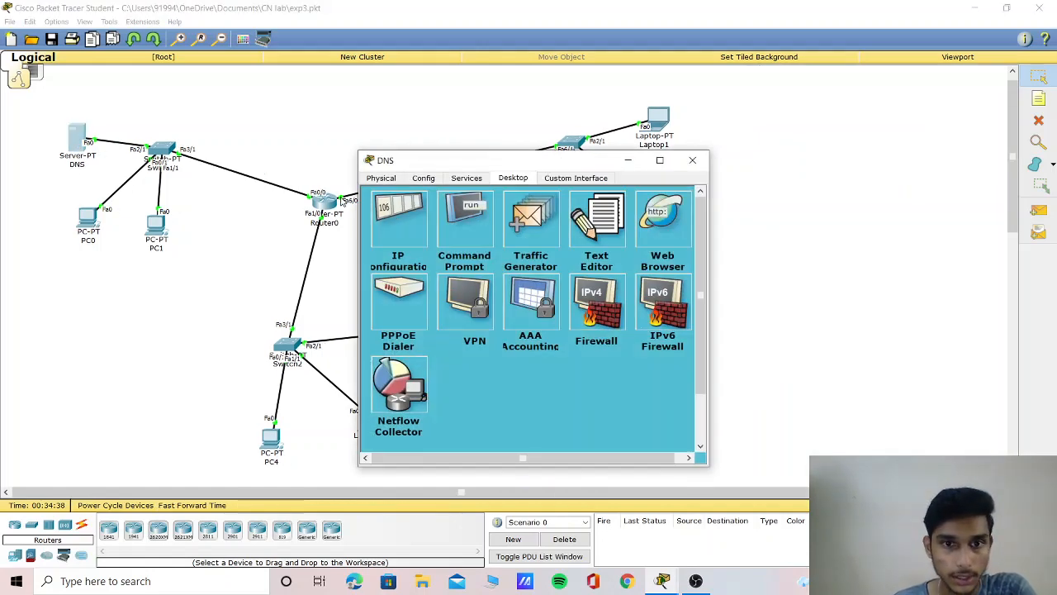
left_click(422, 180)
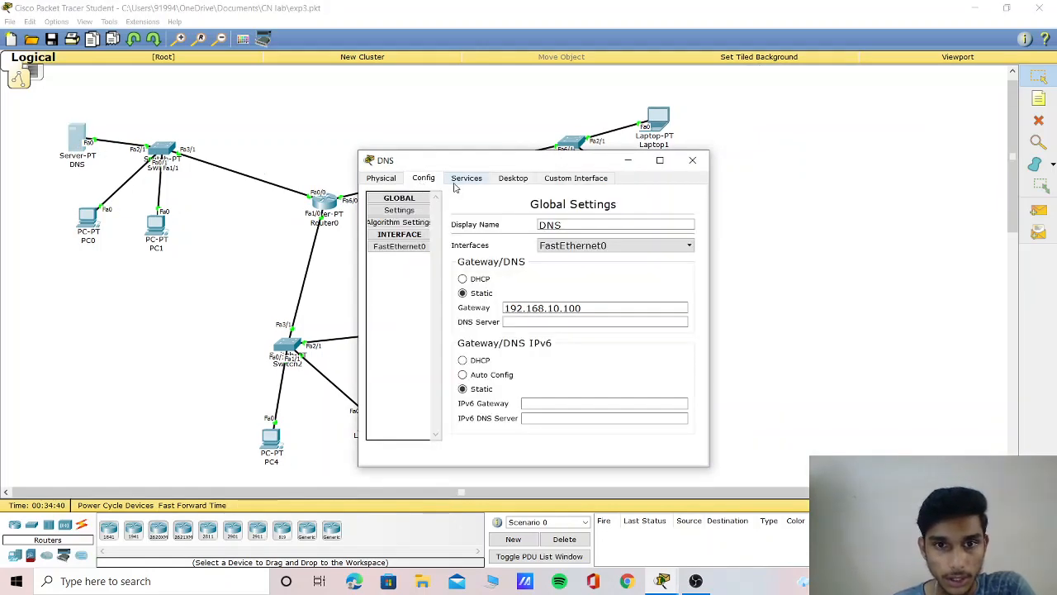
left_click(458, 183)
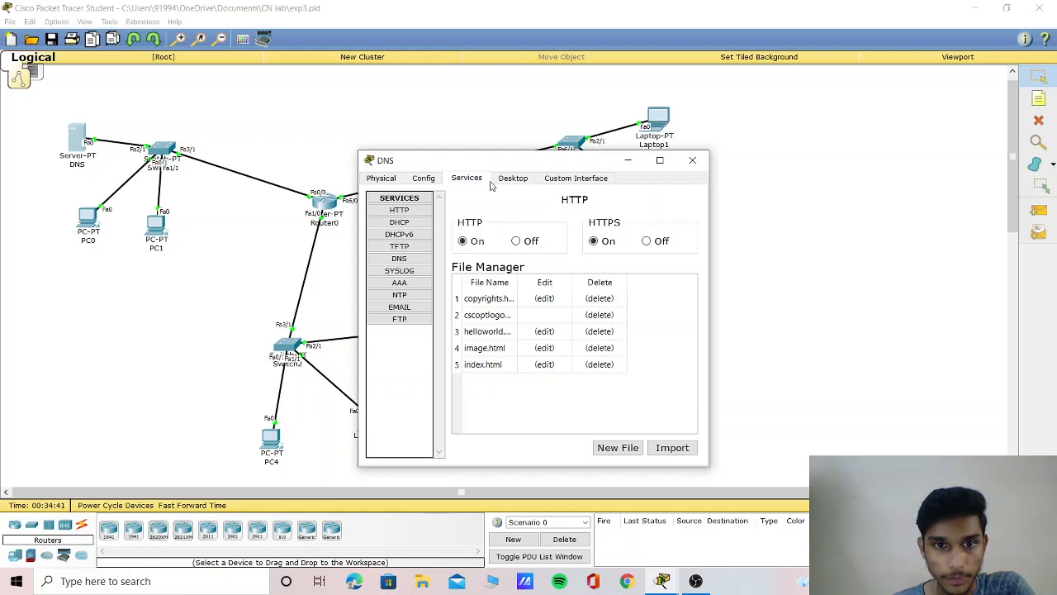
left_click(408, 258)
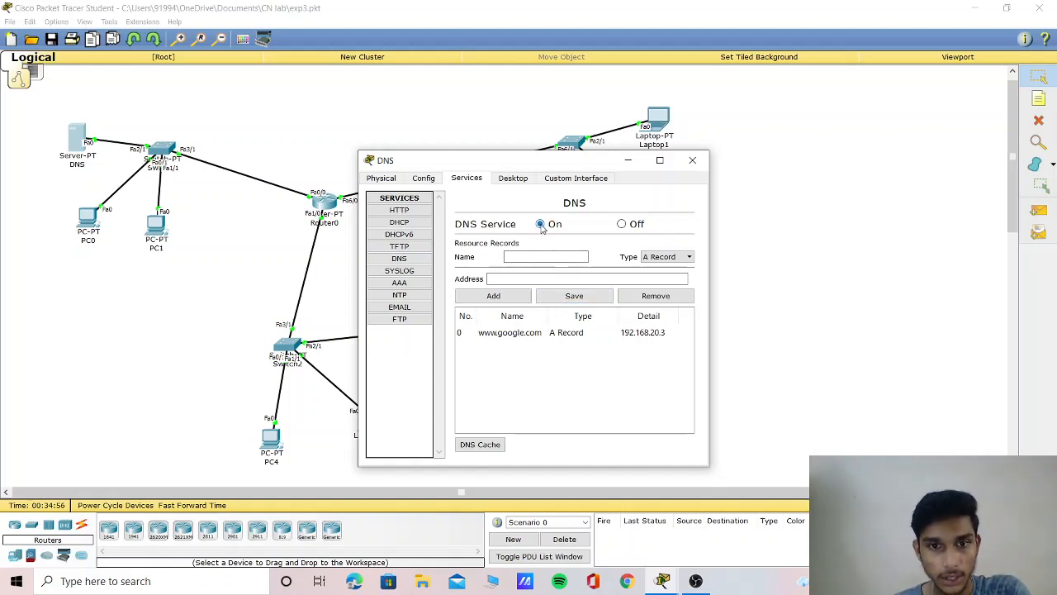
left_click(692, 162)
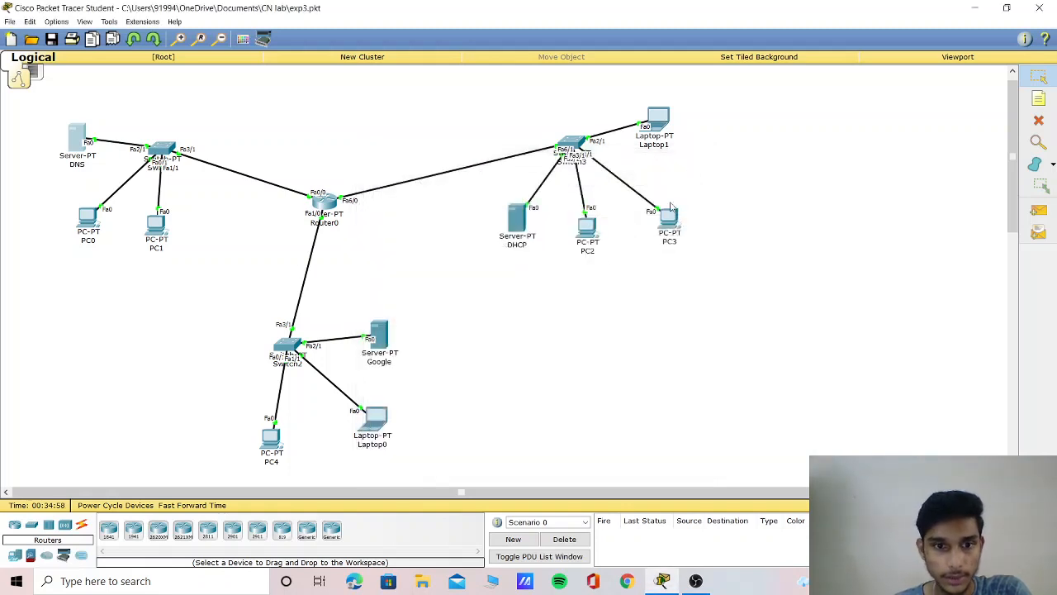
Review the DHCP server's DHCP service and address pool, including gateway, DNS server and start IP address, and close its window
left_click(520, 227)
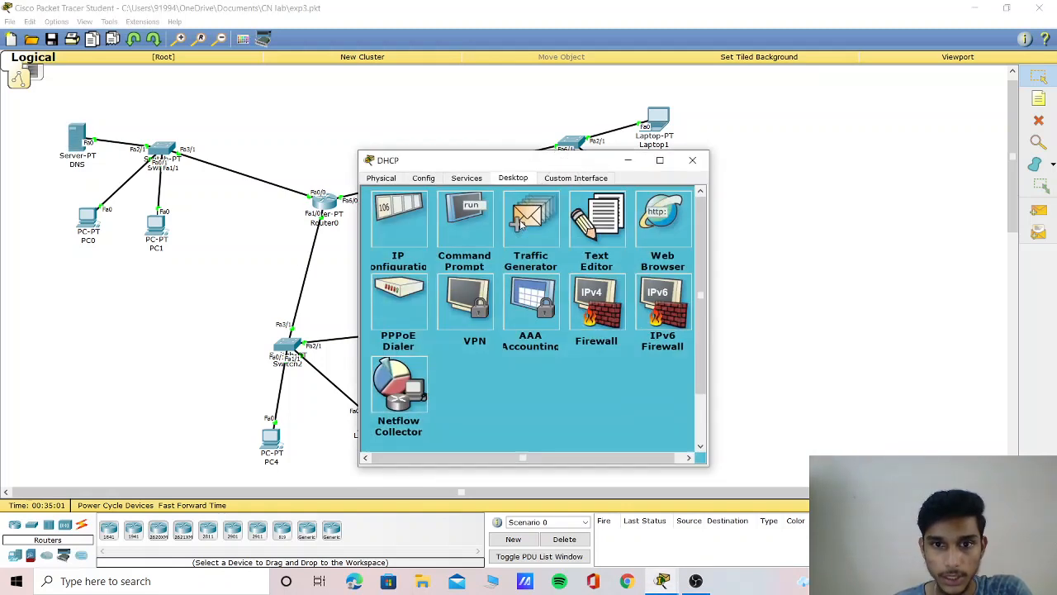
left_click(456, 182)
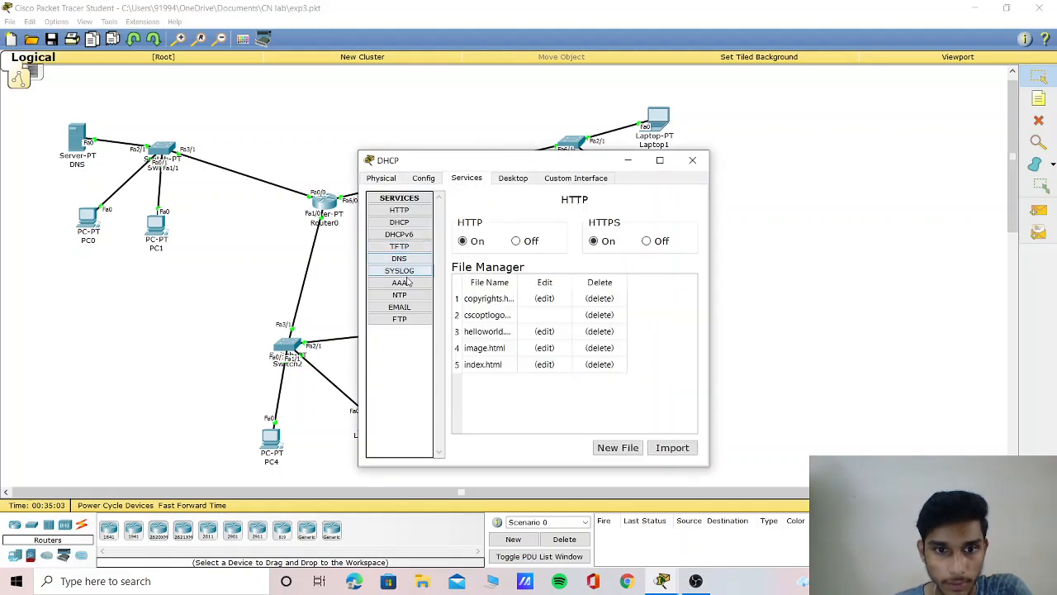
left_click(401, 222)
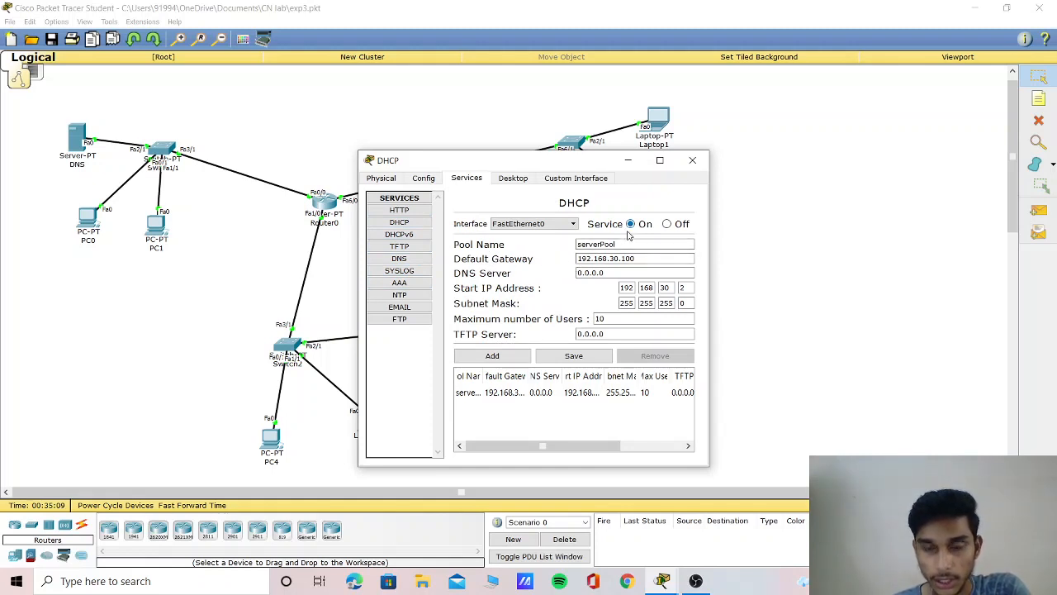
left_click(604, 259)
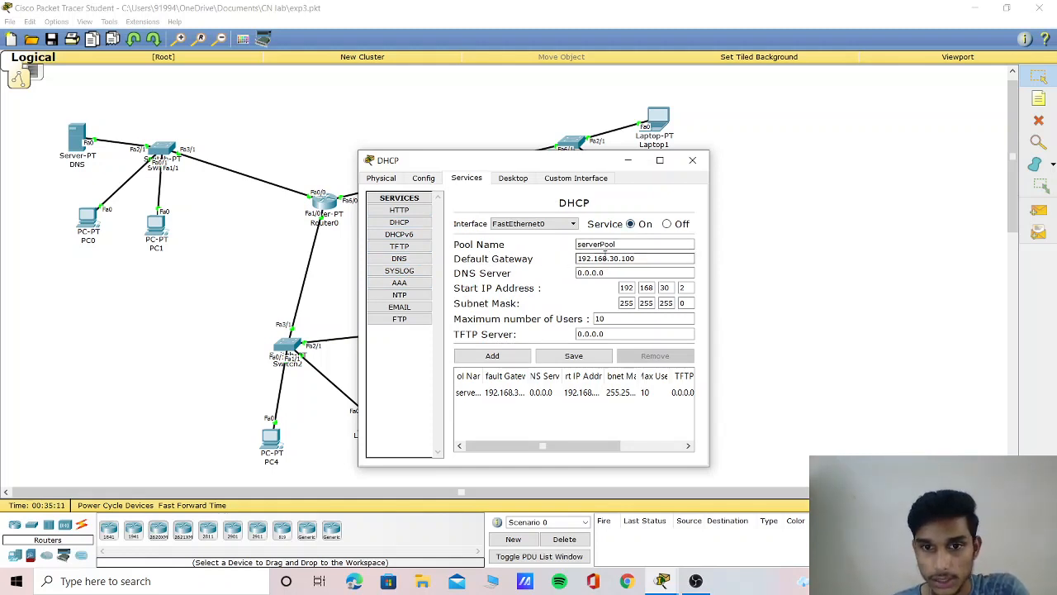
left_click(607, 272)
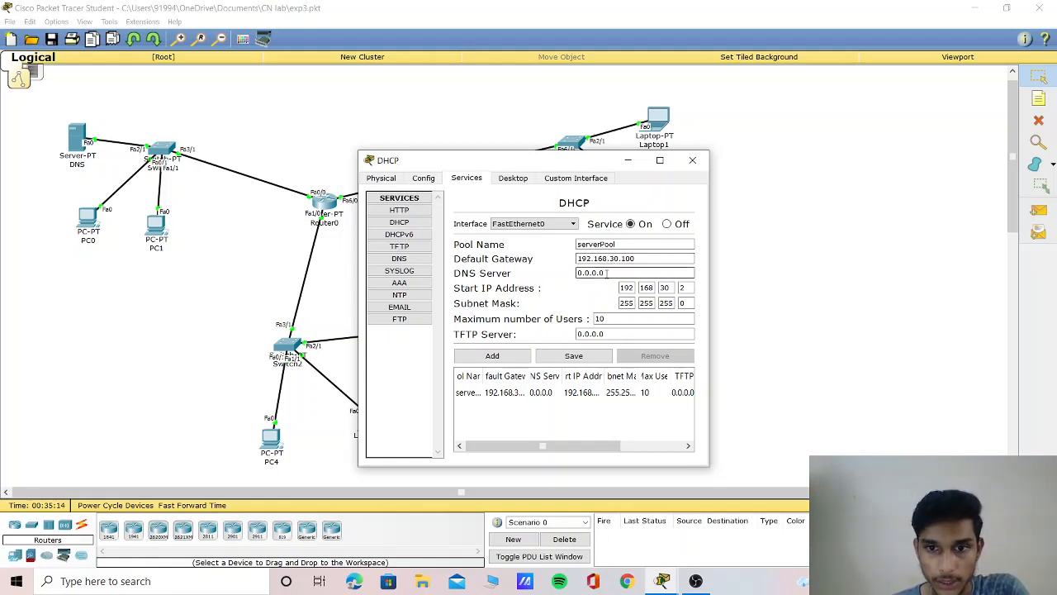
left_click(684, 288)
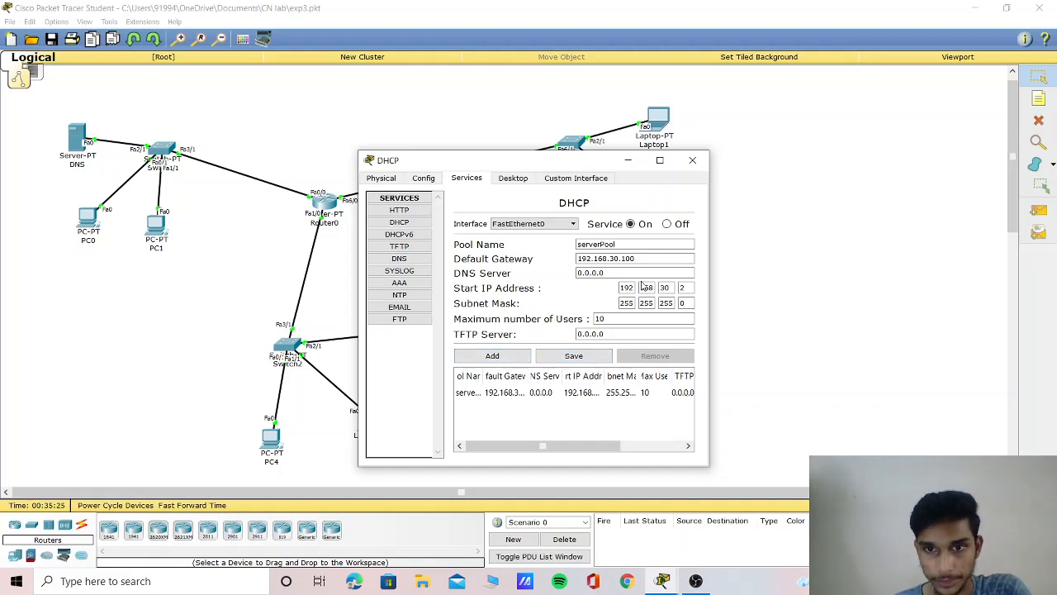
left_click(692, 160)
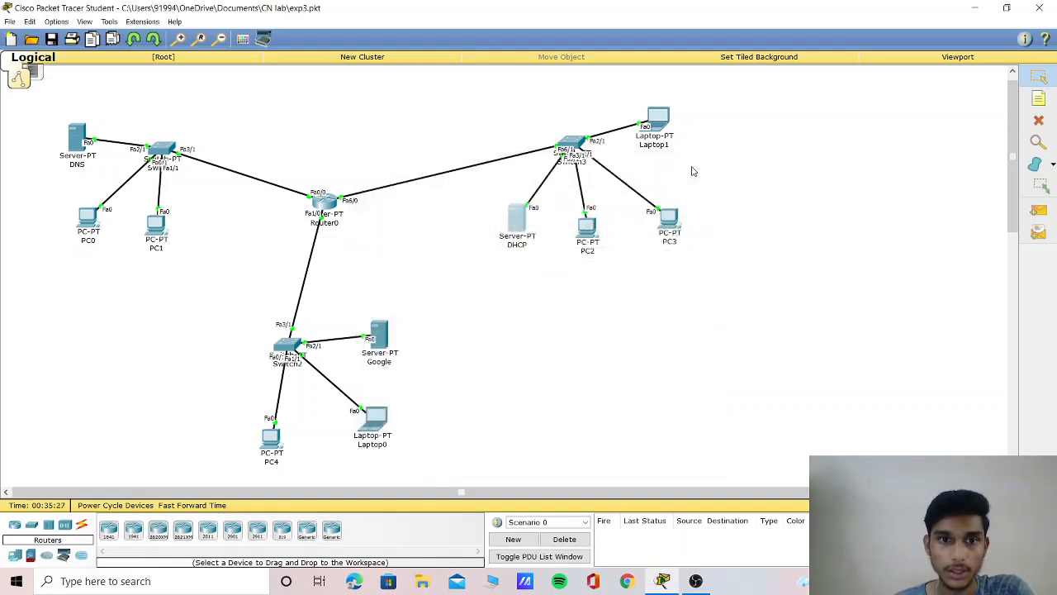
Check the HTTP and HTTPS service settings on the Google server and close its window
left_click(383, 337)
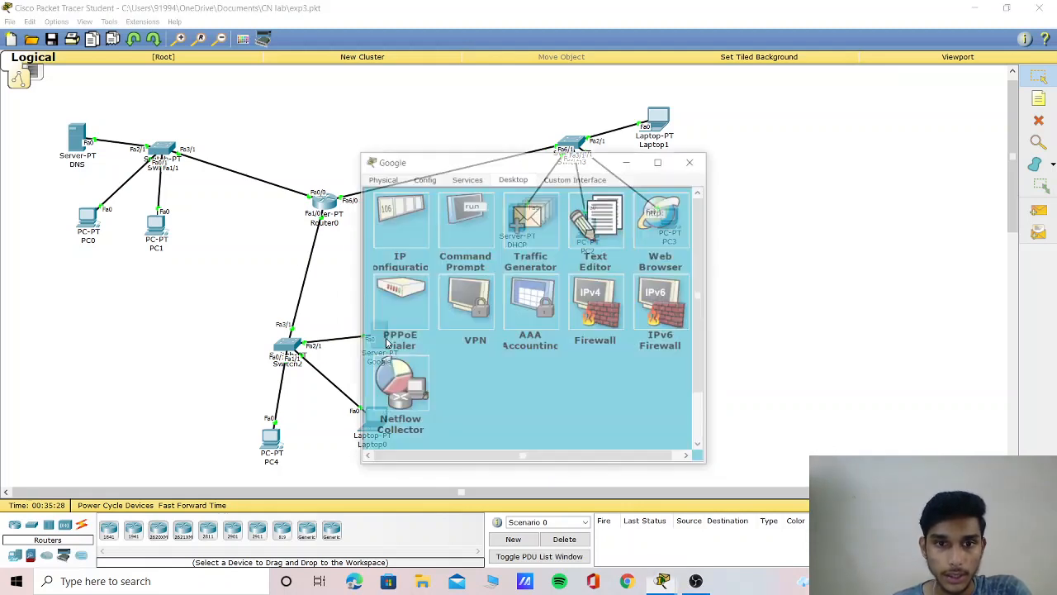
left_click(459, 180)
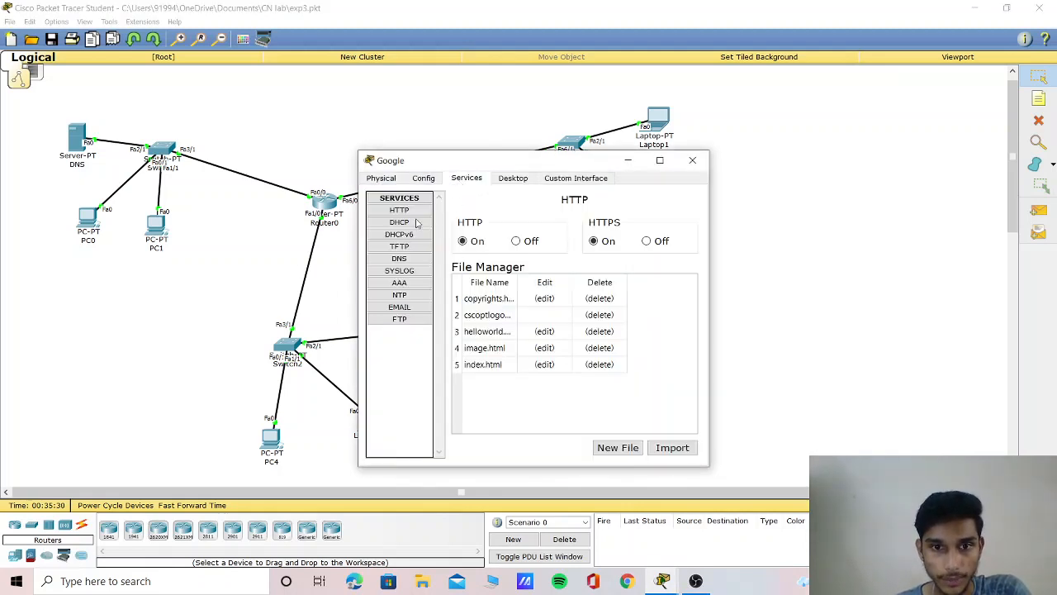
left_click(686, 165)
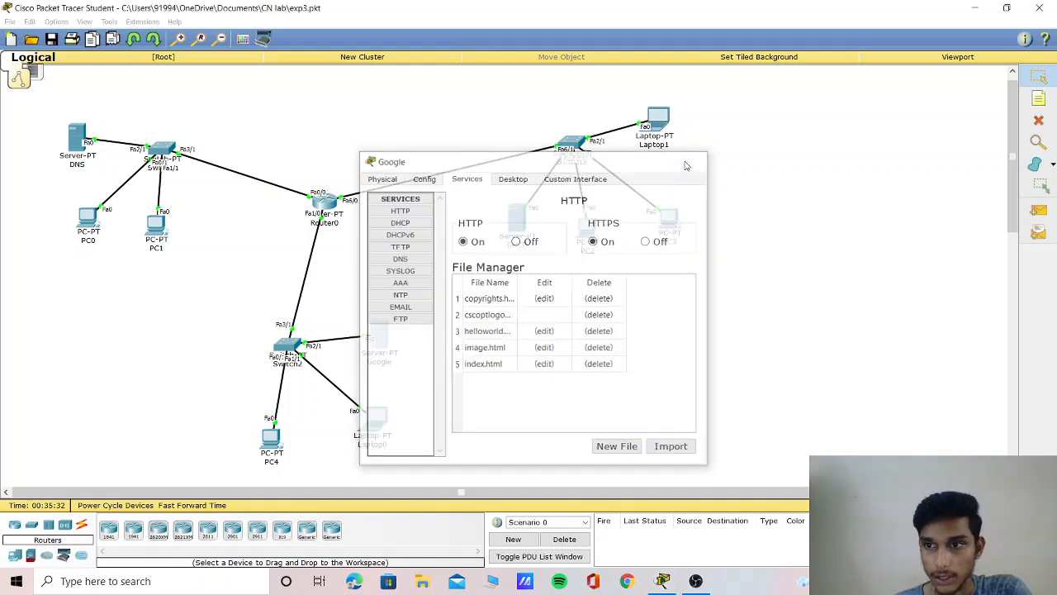
left_click(1025, 519)
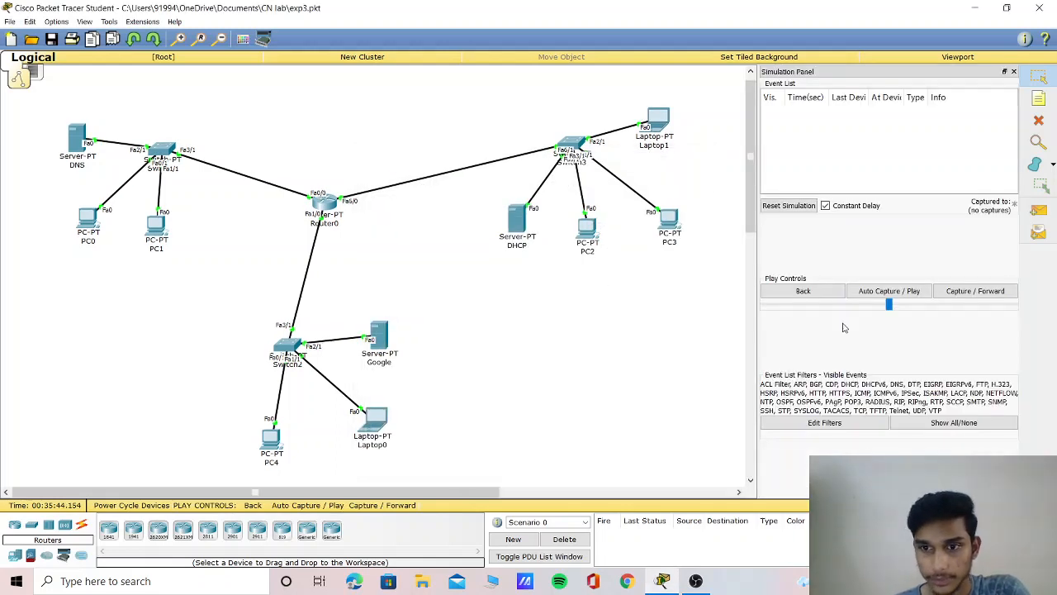
left_click(88, 221)
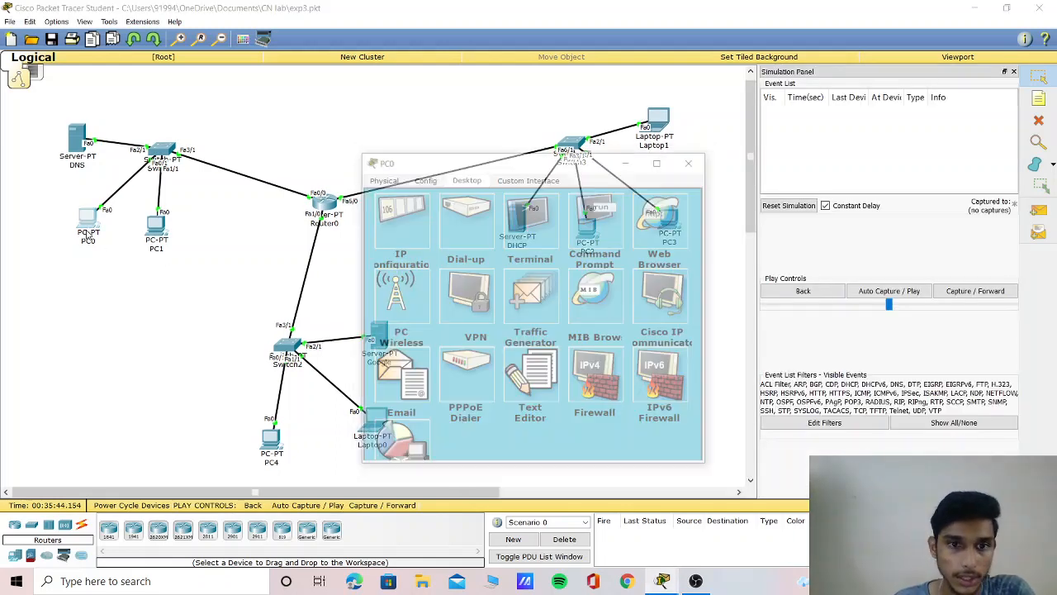
left_click(662, 216)
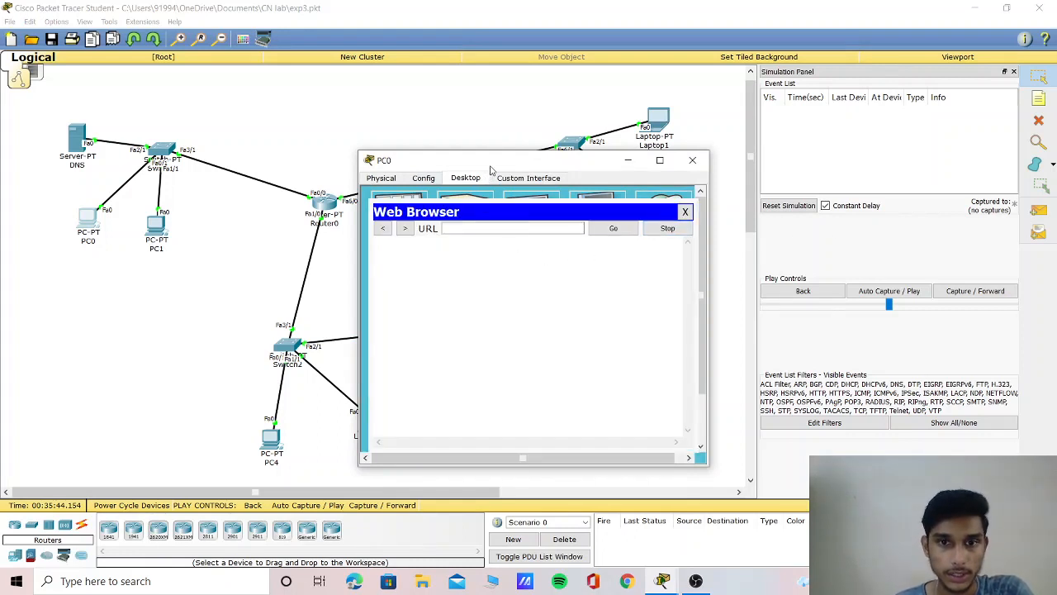
left_click_drag(490, 166, 483, 67)
left_click(444, 133)
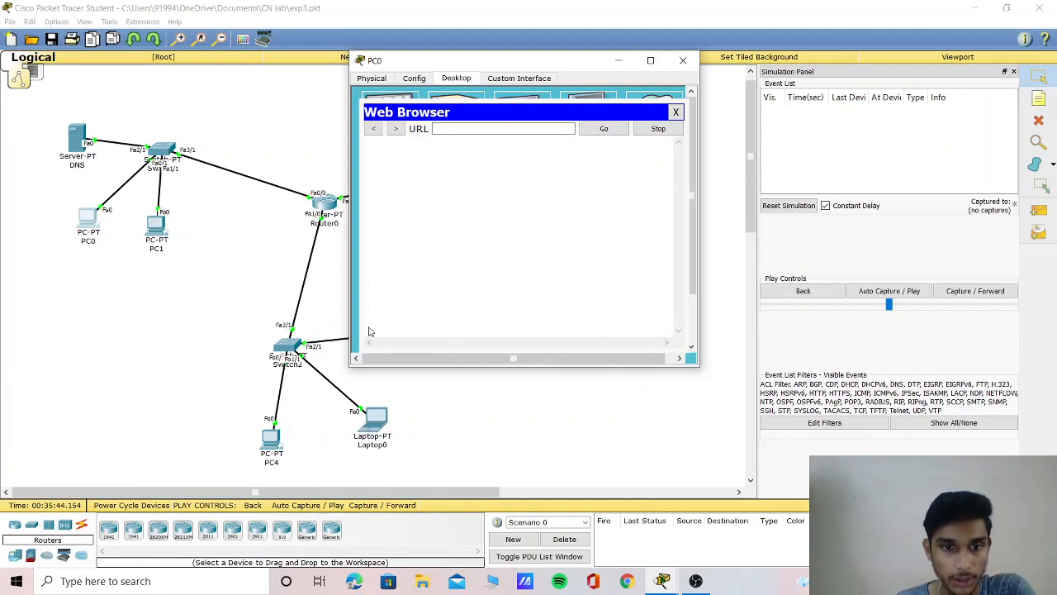
left_click(463, 130)
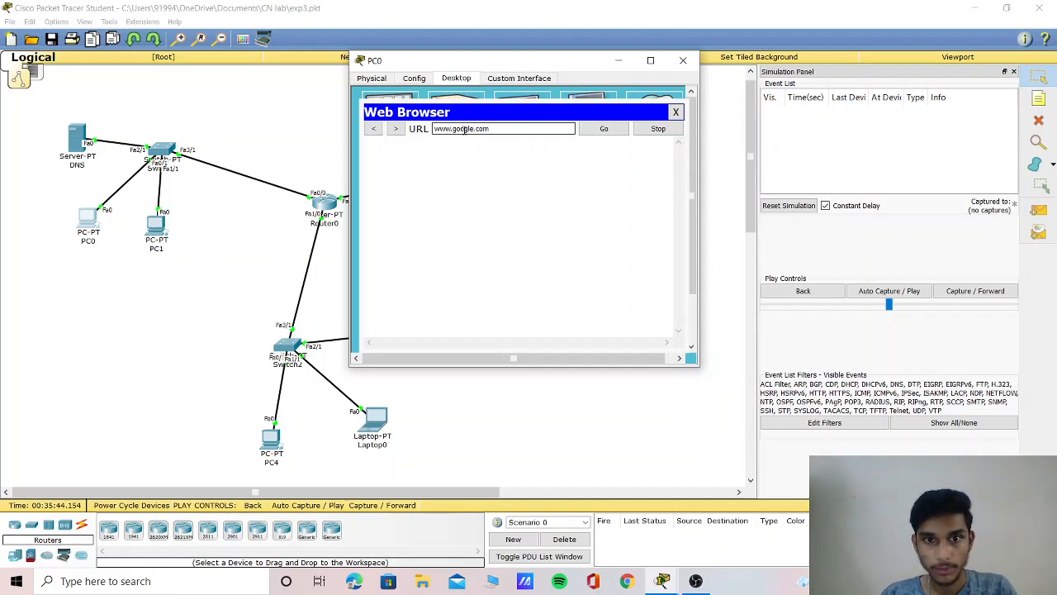
left_click(611, 132)
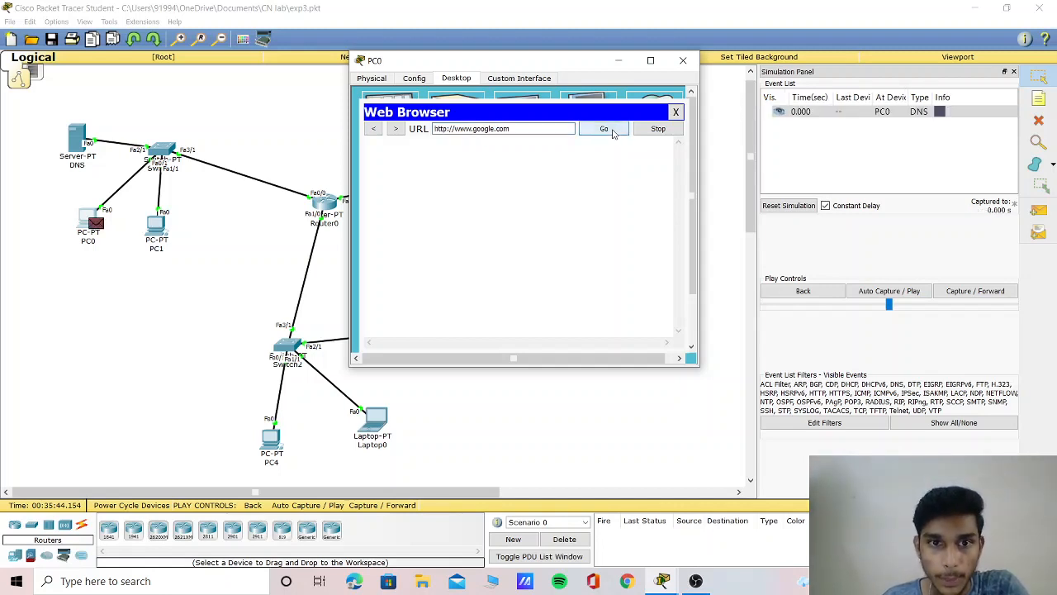
Advance the simulation event by event until the DNS query has reached the DNS server and its reply is back at PC0
left_click(952, 299)
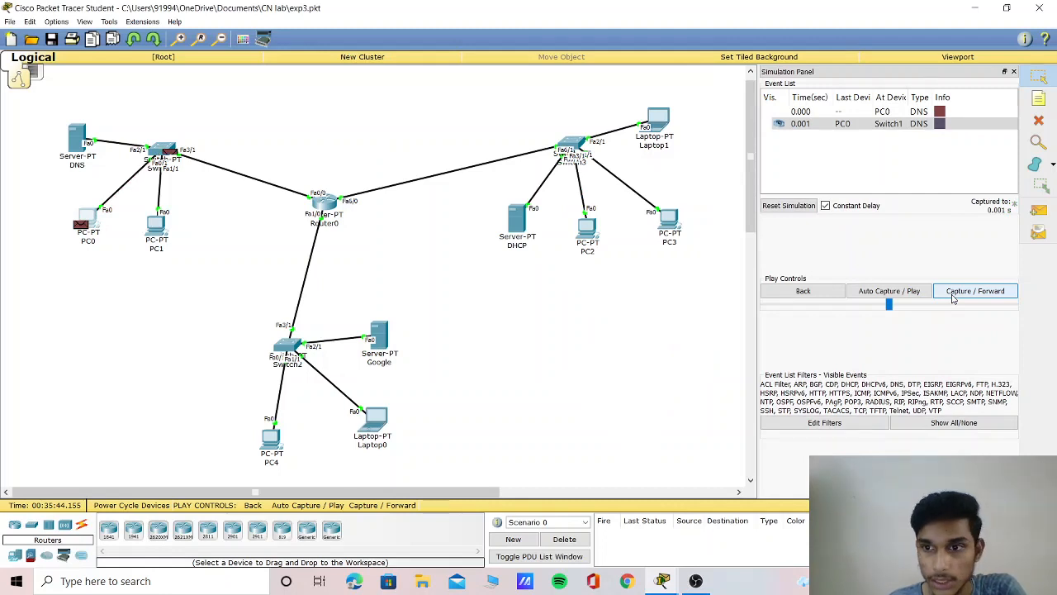
left_click(952, 299)
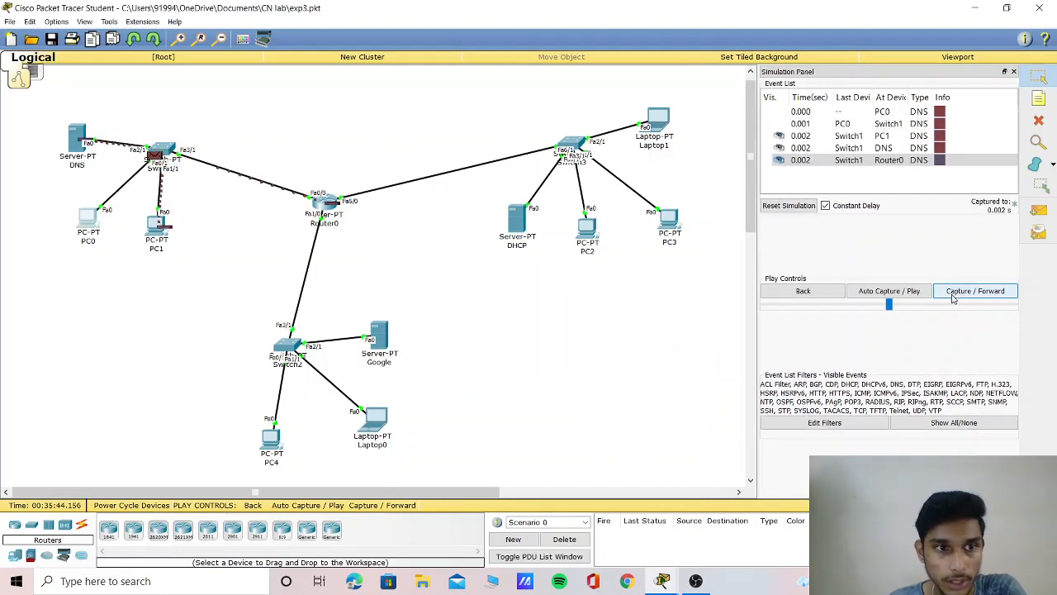
left_click(952, 299)
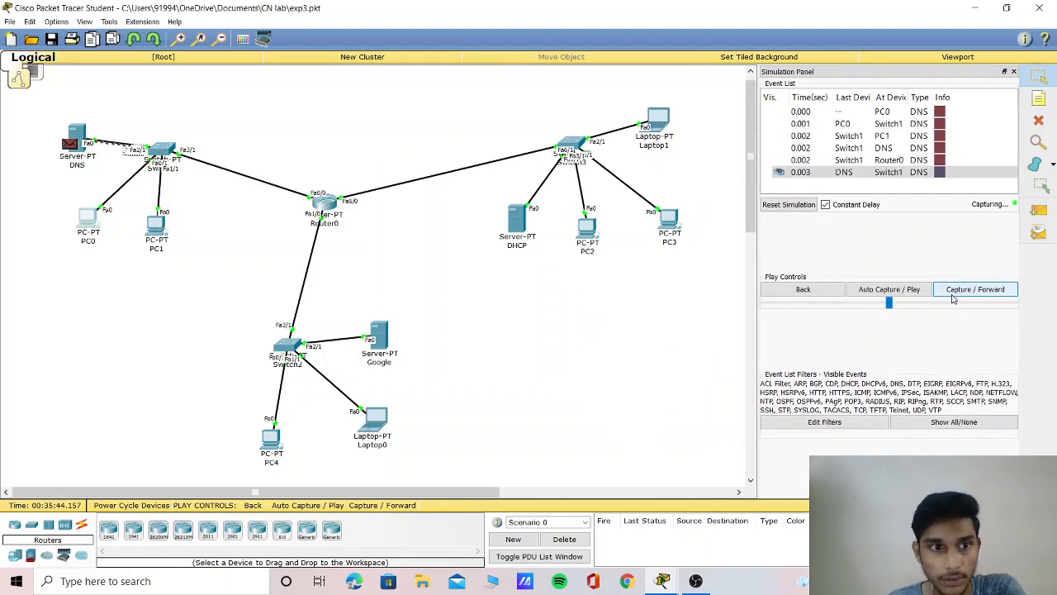
left_click(952, 299)
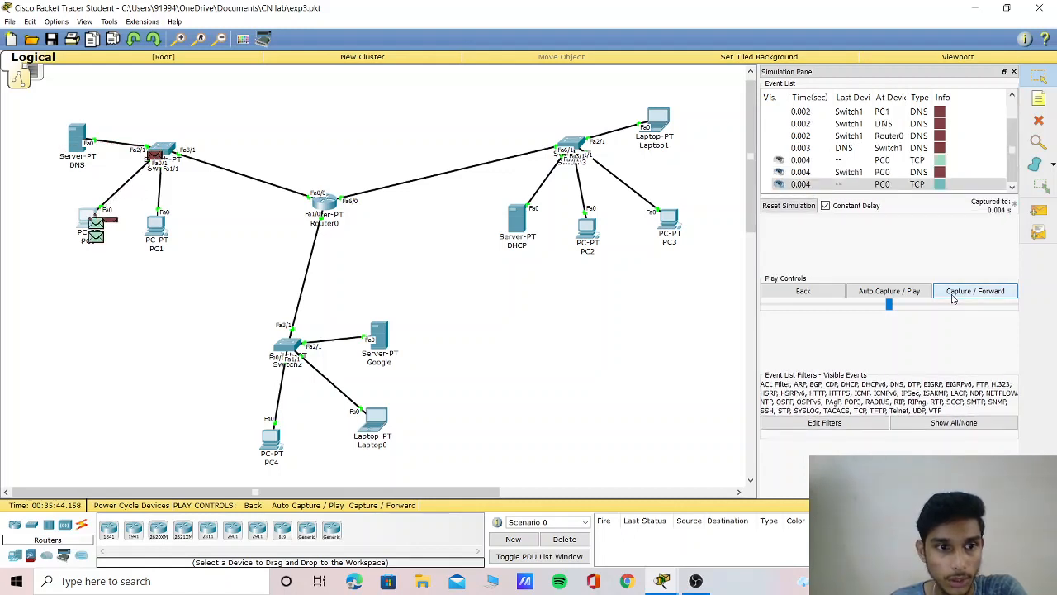
Advance the simulation through the TCP connection setup, from PC0 across Router0 to the Google server and back to PC0
left_click(952, 299)
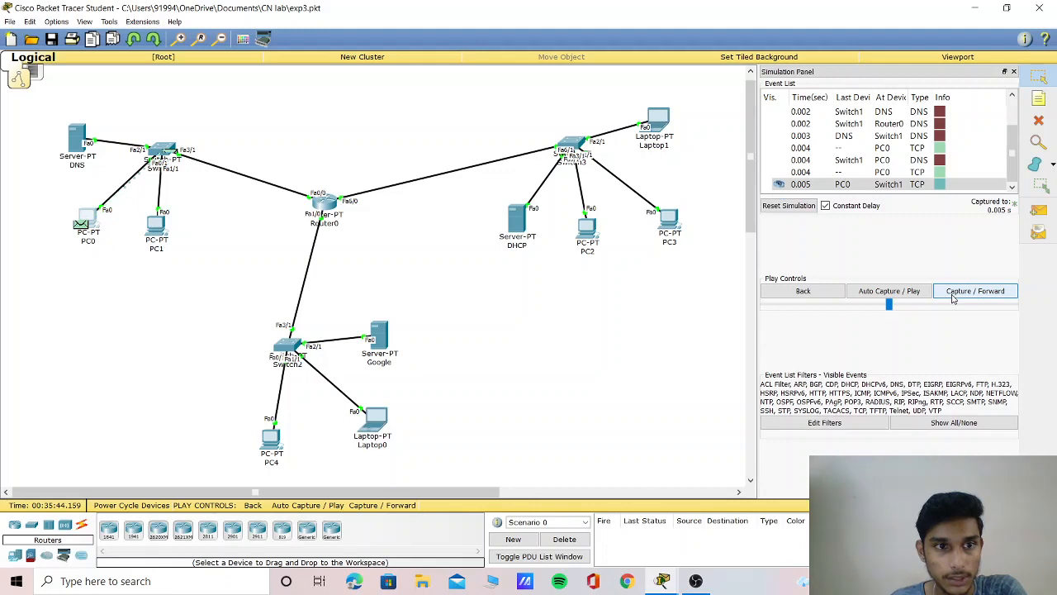
left_click(952, 293)
left_click(952, 293)
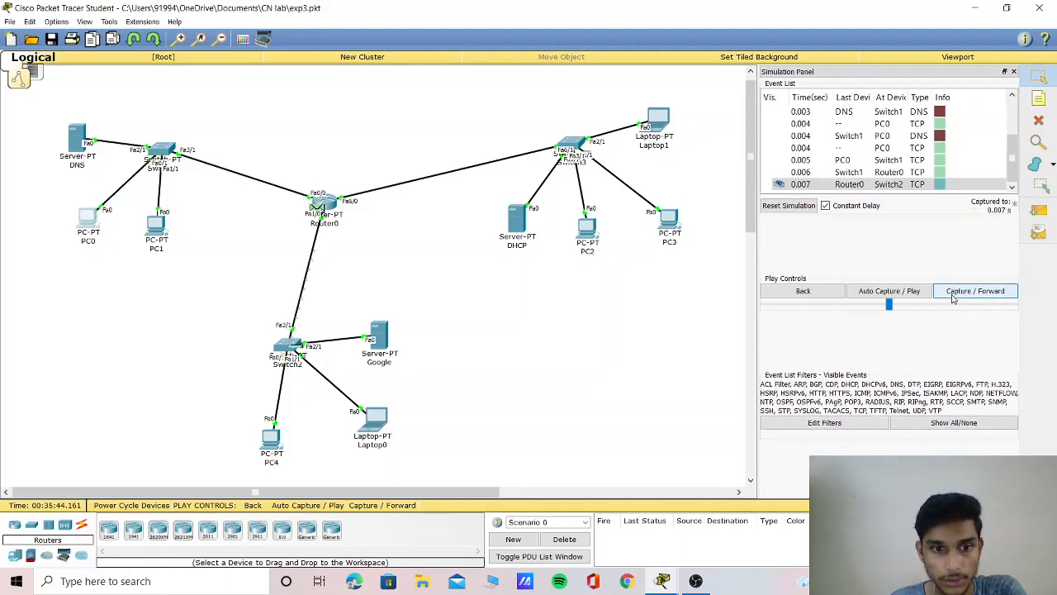
left_click(952, 293)
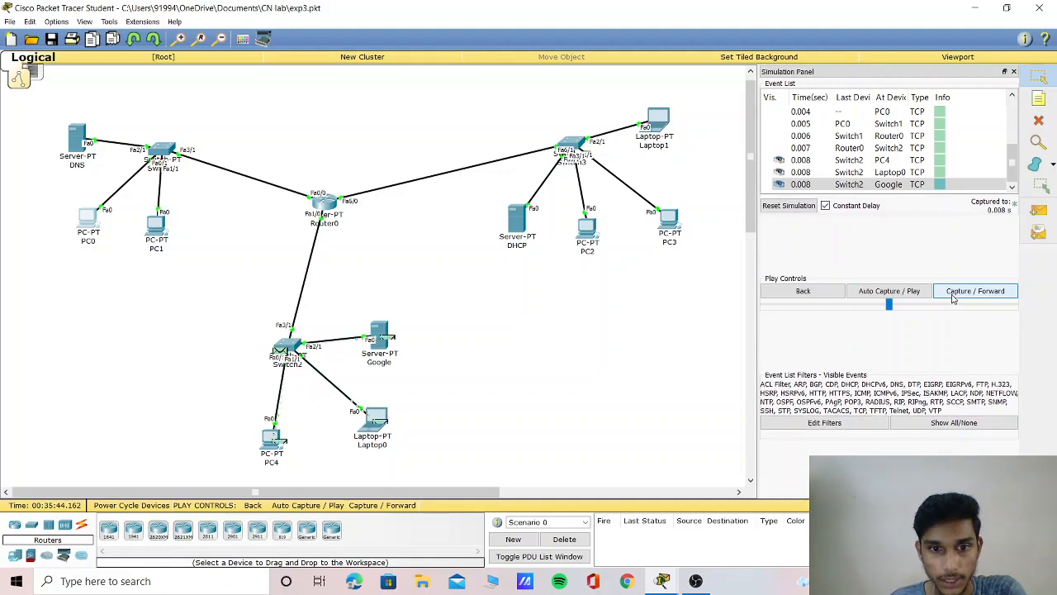
left_click(953, 293)
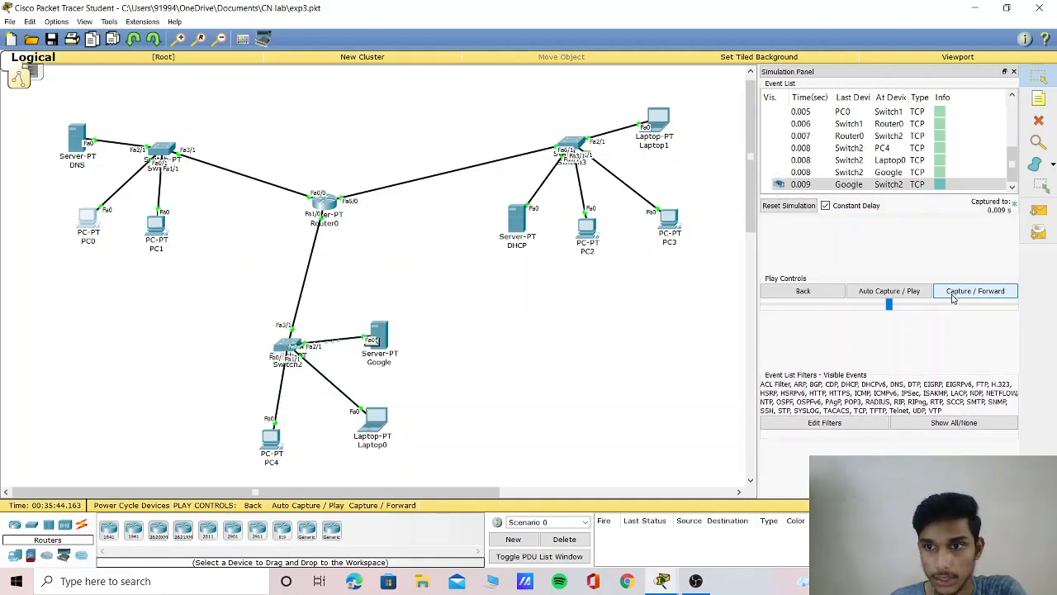
left_click(952, 293)
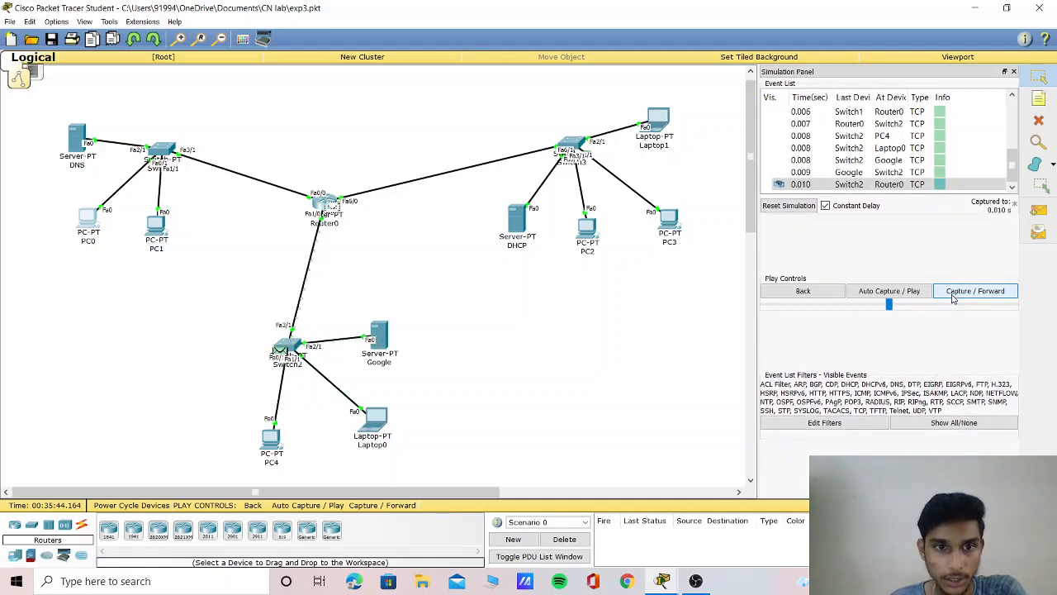
left_click(952, 293)
left_click(952, 293)
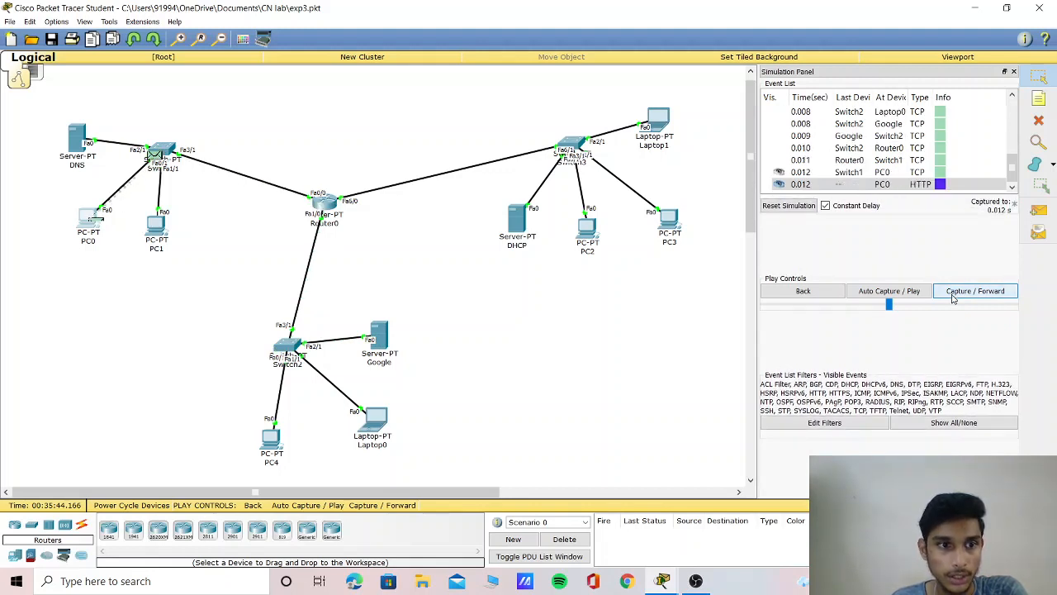
Advance the simulation until PC0's HTTP request has travelled through Switch1, Router0 and Switch2 to the Google server
left_click(952, 294)
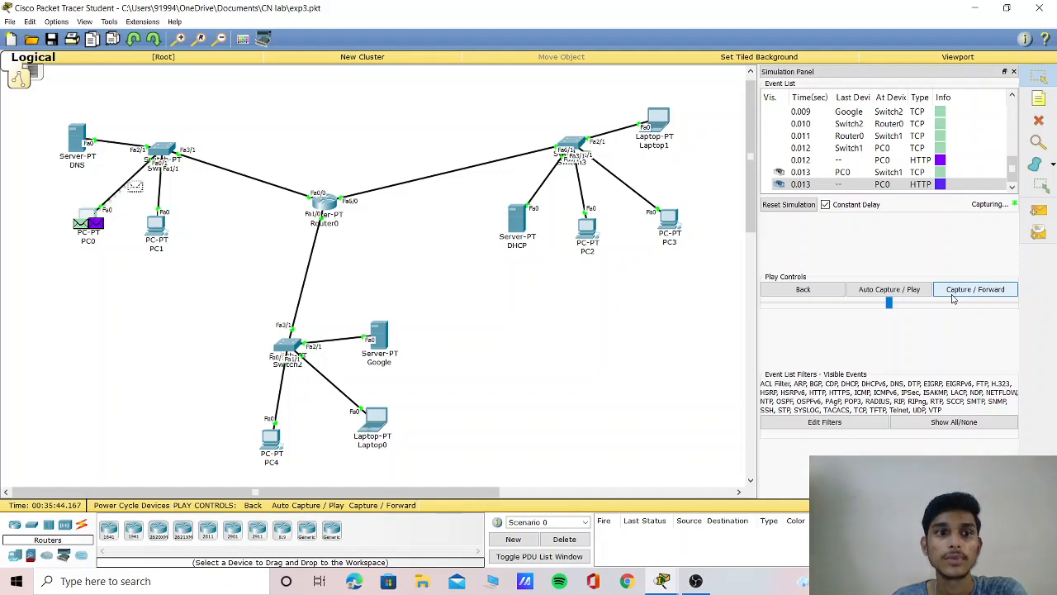
left_click(952, 299)
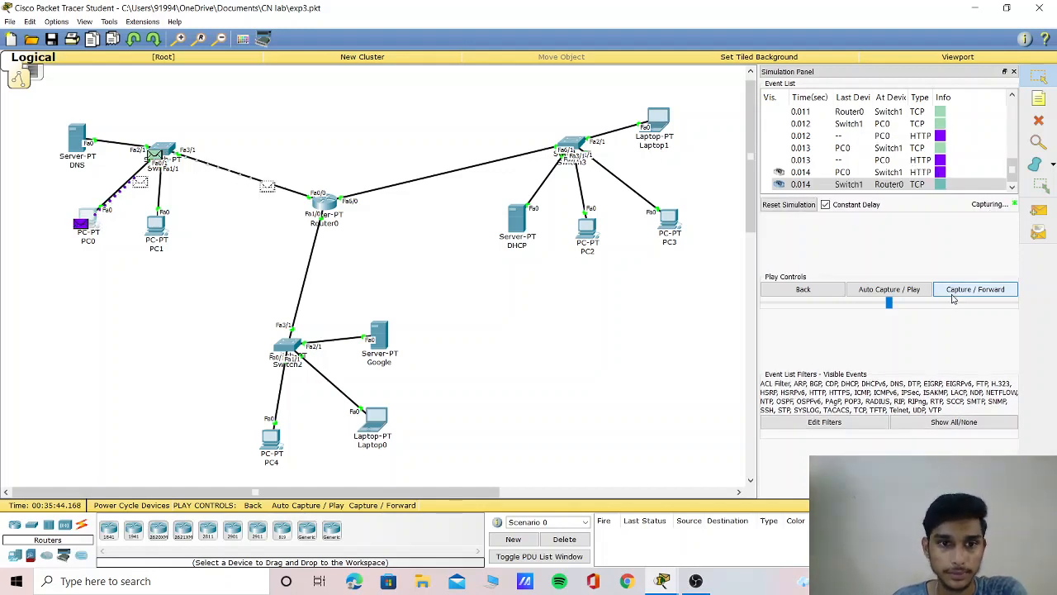
left_click(952, 299)
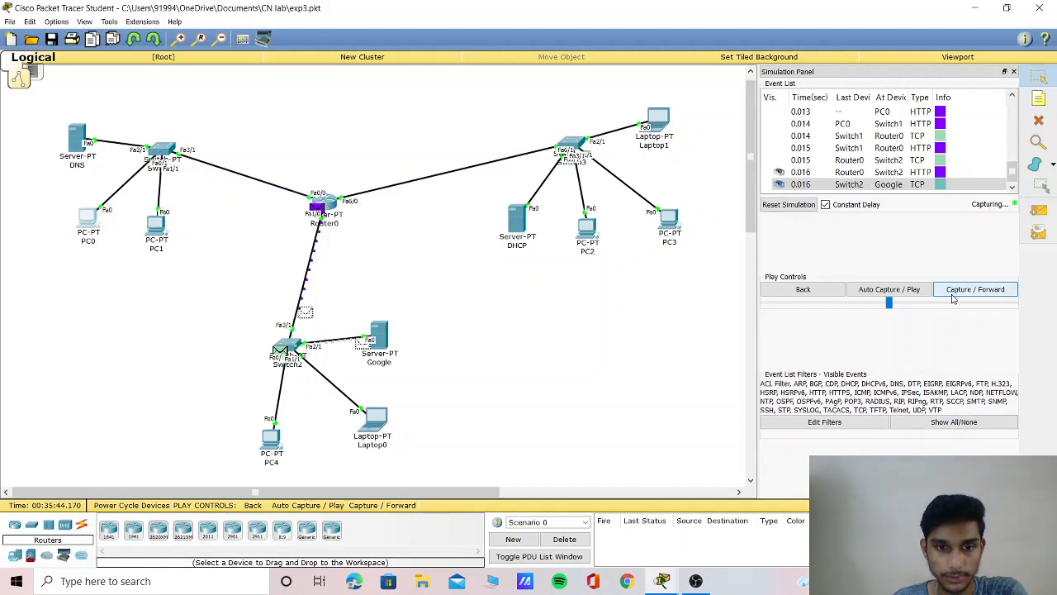
left_click(953, 299)
left_click(953, 298)
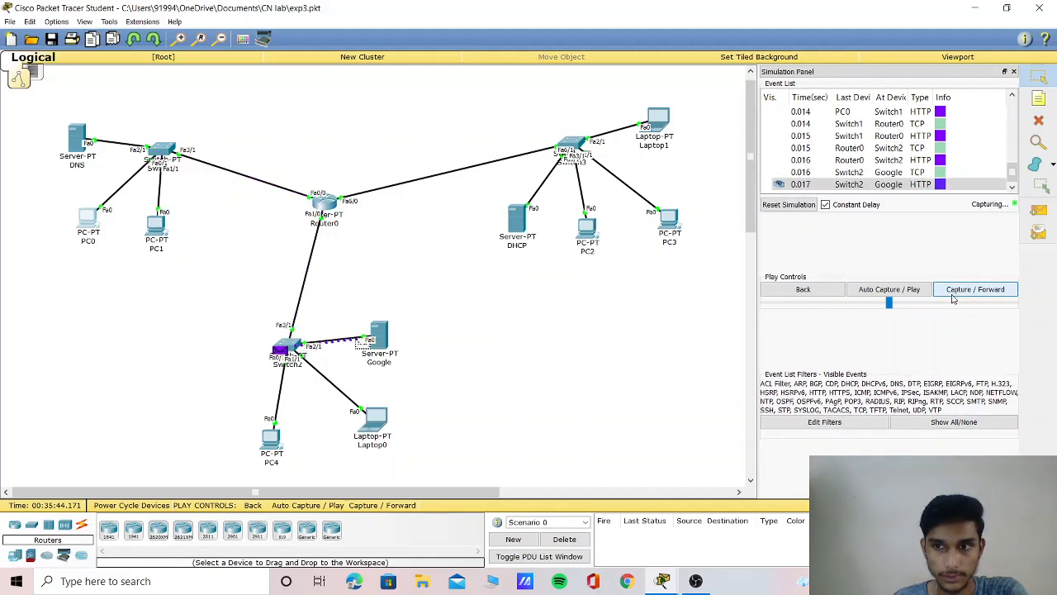
Advance the simulation until the Google server's HTTP response arrives at PC0
left_click(952, 299)
left_click(953, 299)
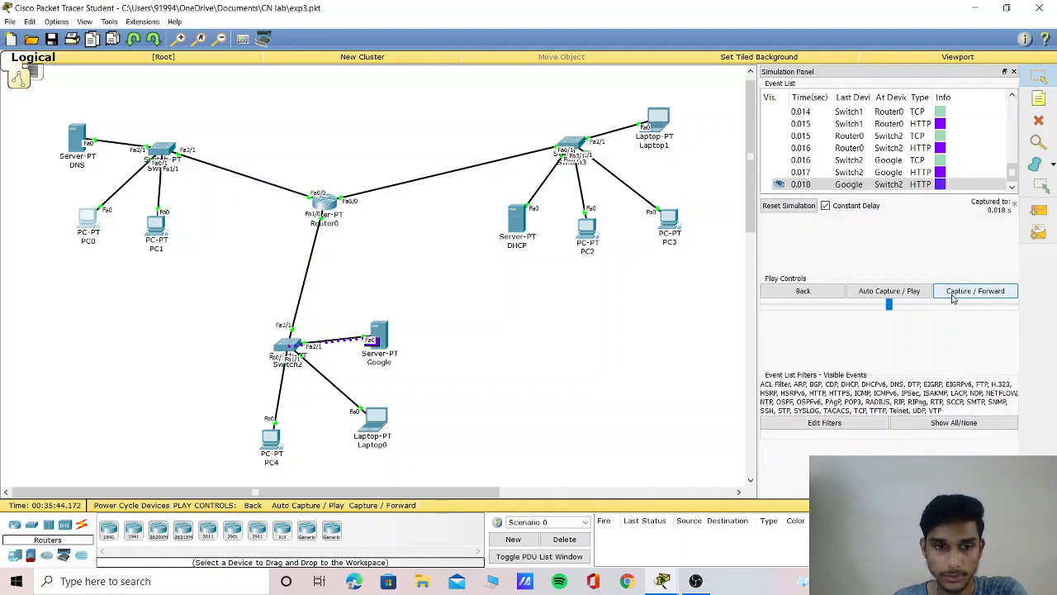
left_click(952, 299)
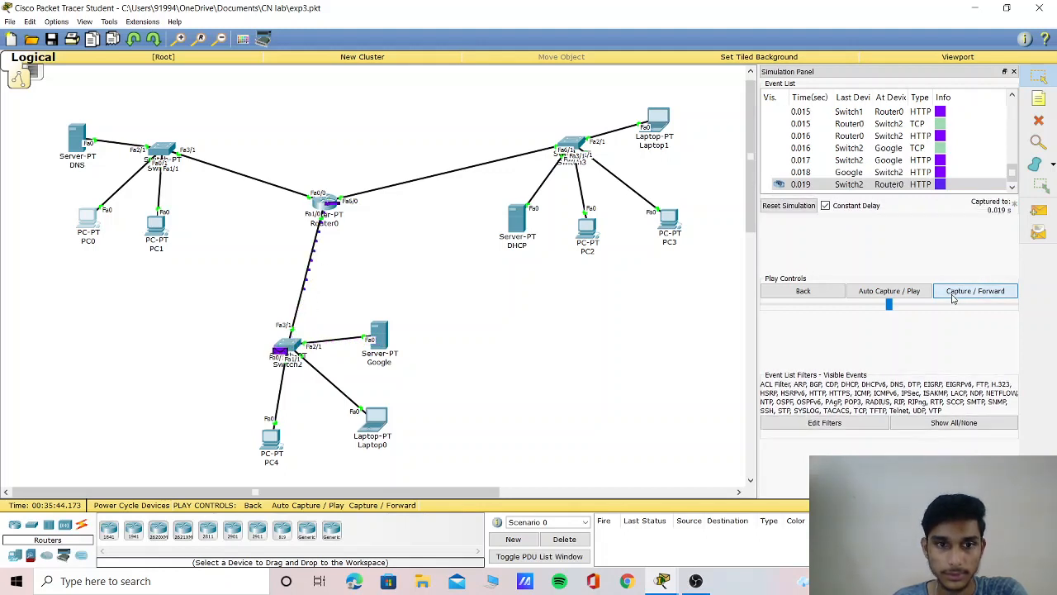
left_click(952, 299)
left_click(952, 299)
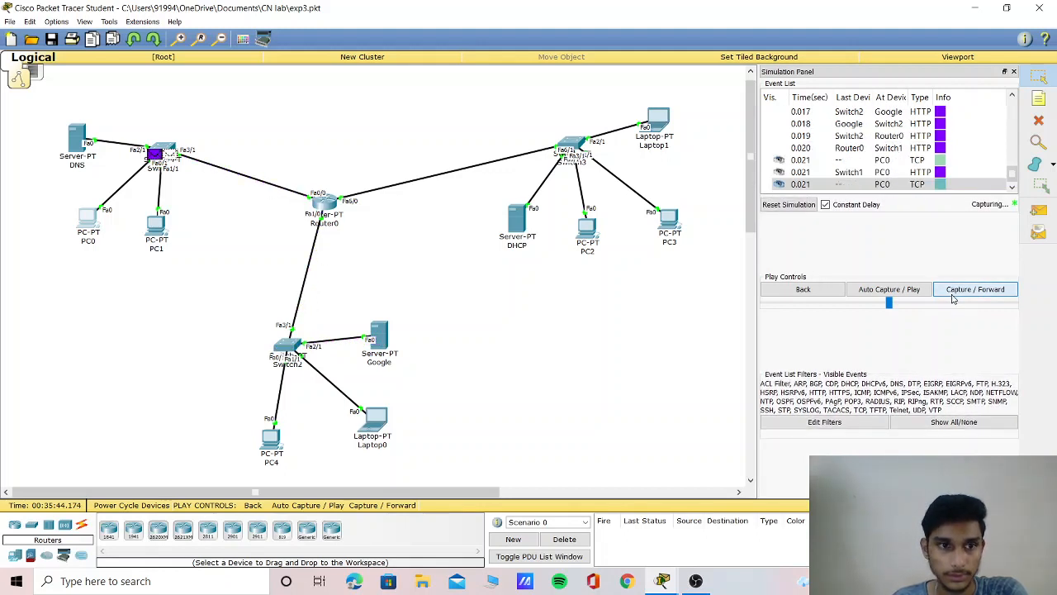
Advance the simulation through the TCP exchange after the HTTP response, from PC0 to the Google server and back to PC0
left_click(952, 294)
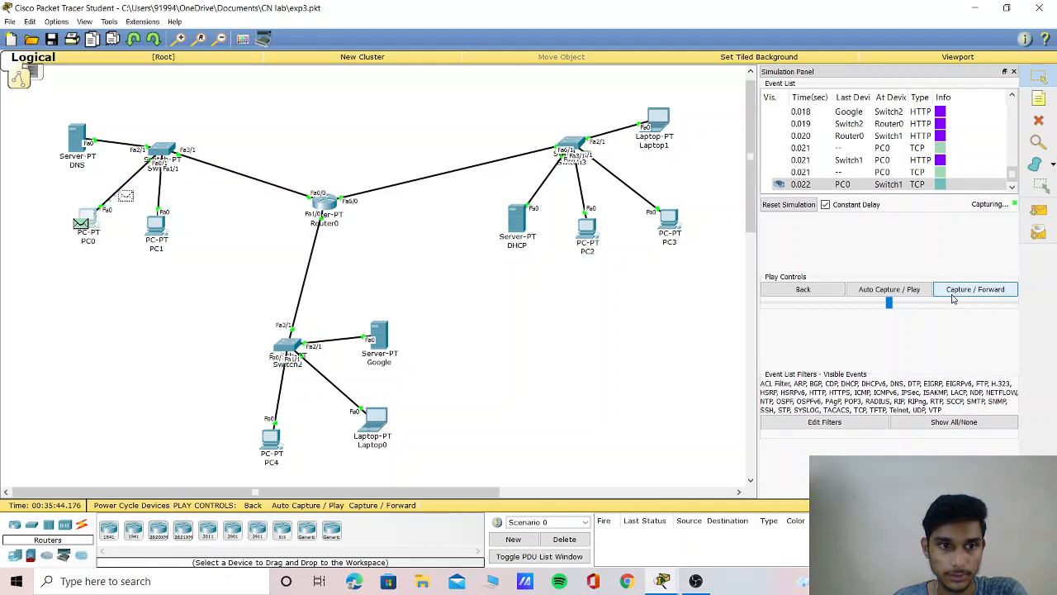
left_click(952, 299)
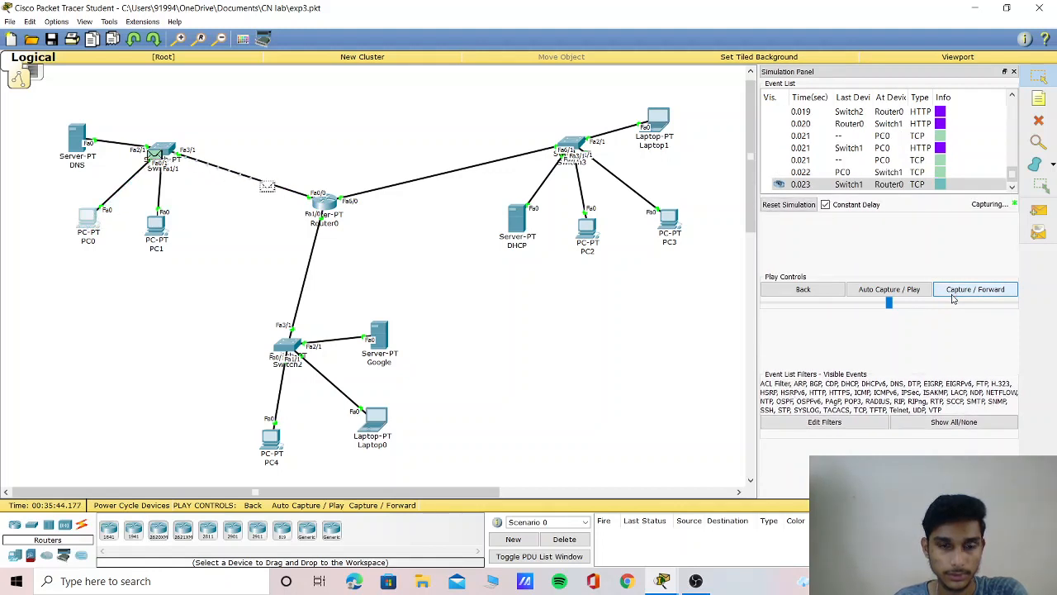
left_click(952, 299)
left_click(953, 299)
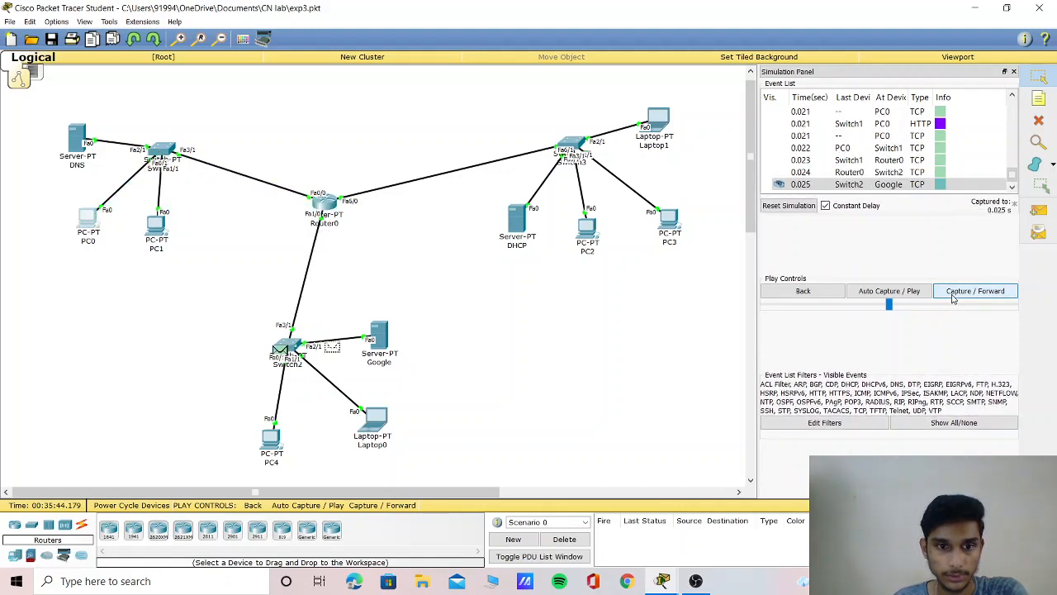
left_click(952, 294)
left_click(952, 294)
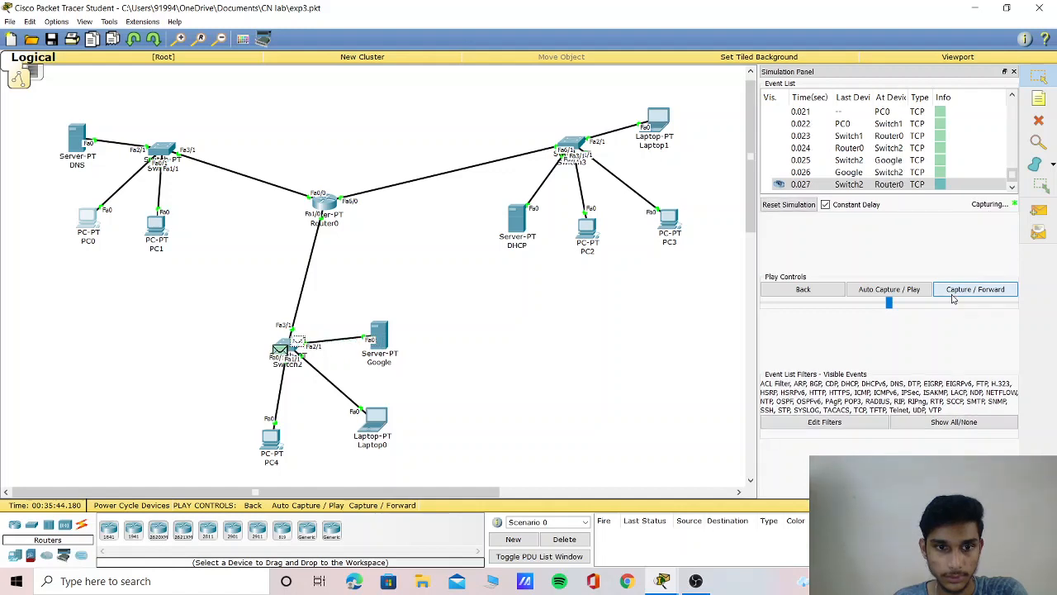
left_click(952, 294)
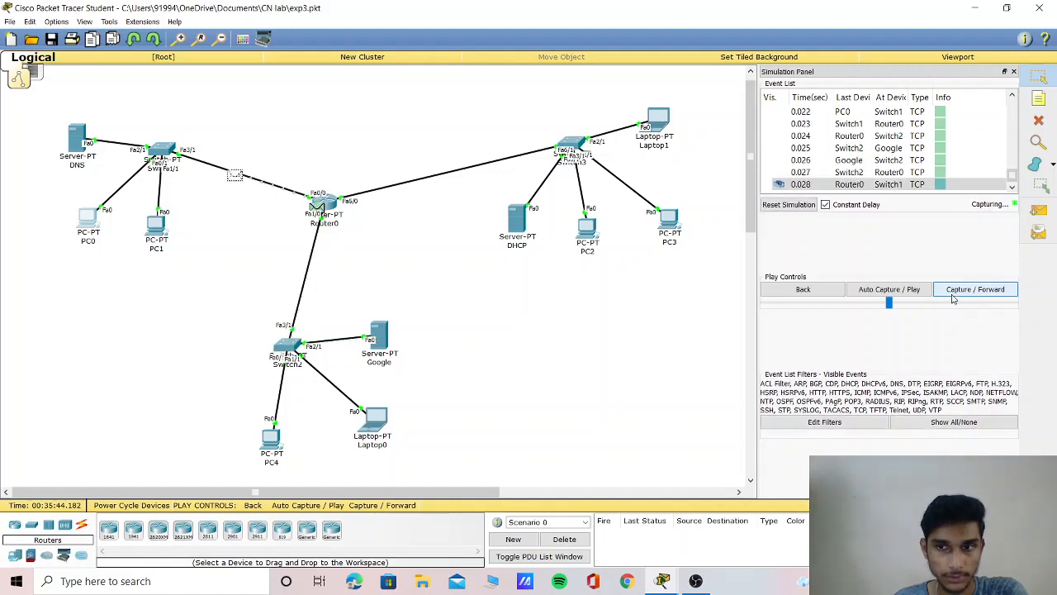
left_click(953, 294)
left_click(952, 294)
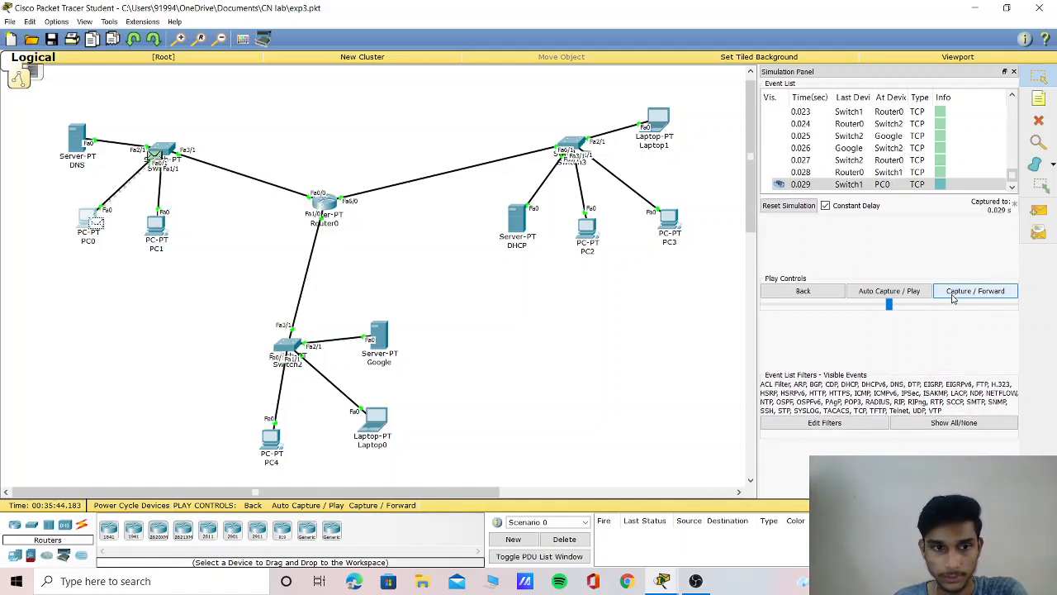
Advance the simulation through PC0's final TCP packet to the Google server and on to the STP event at Switch3
left_click(952, 294)
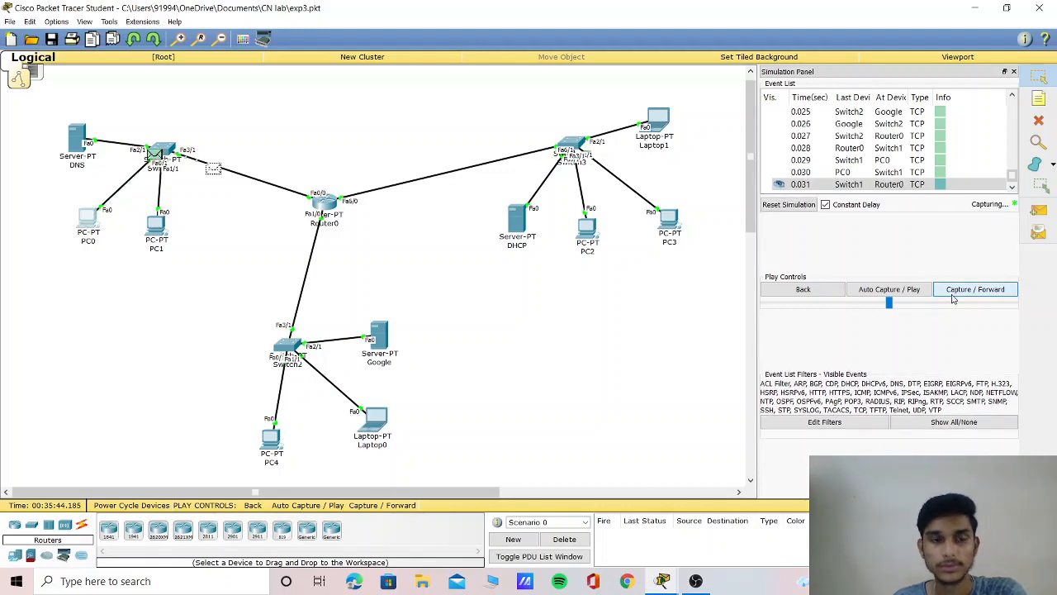
left_click(952, 294)
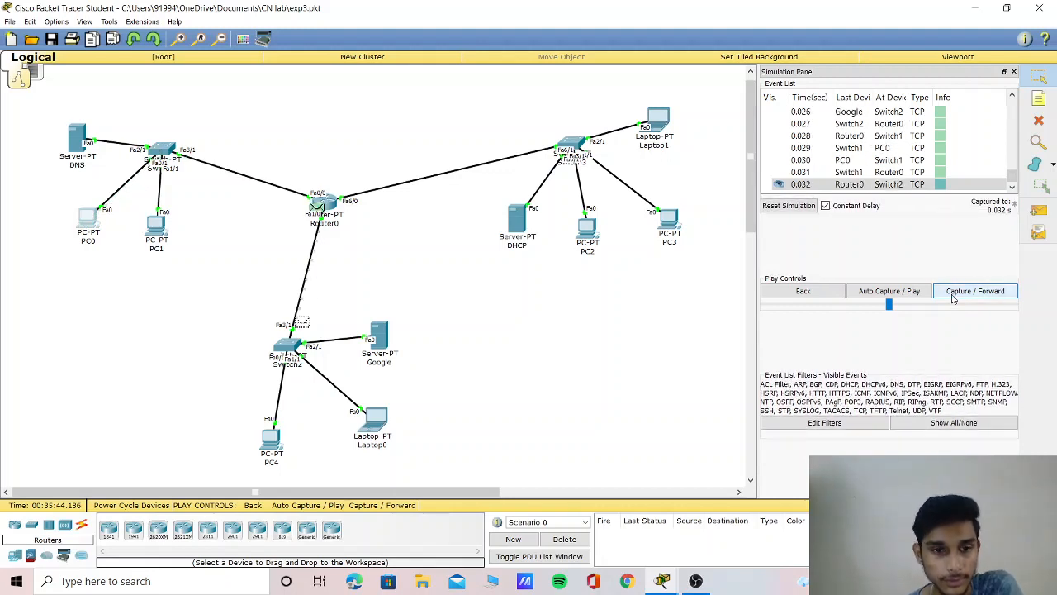
left_click(952, 294)
left_click(953, 296)
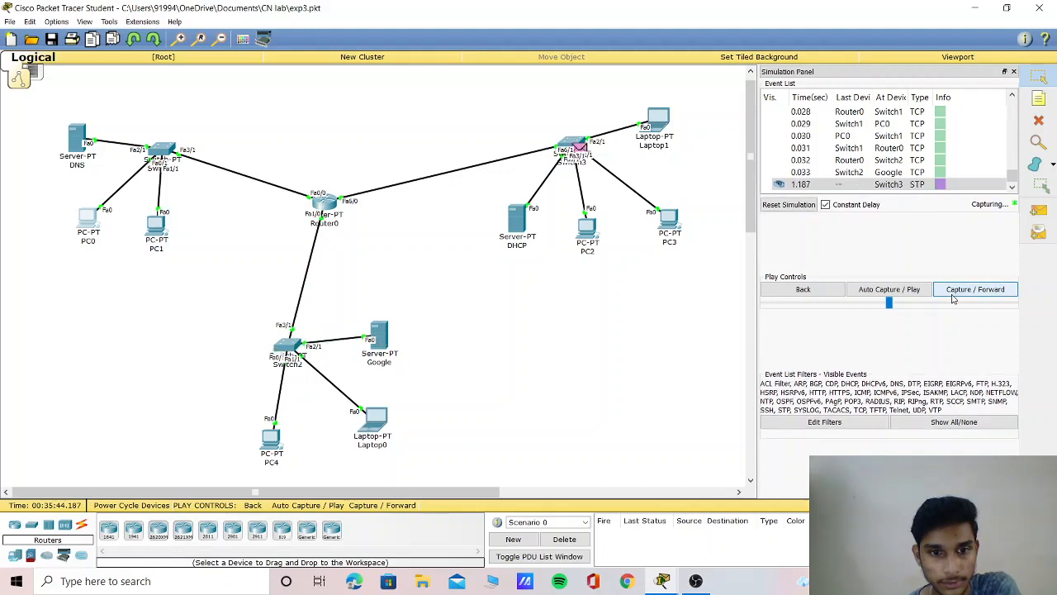